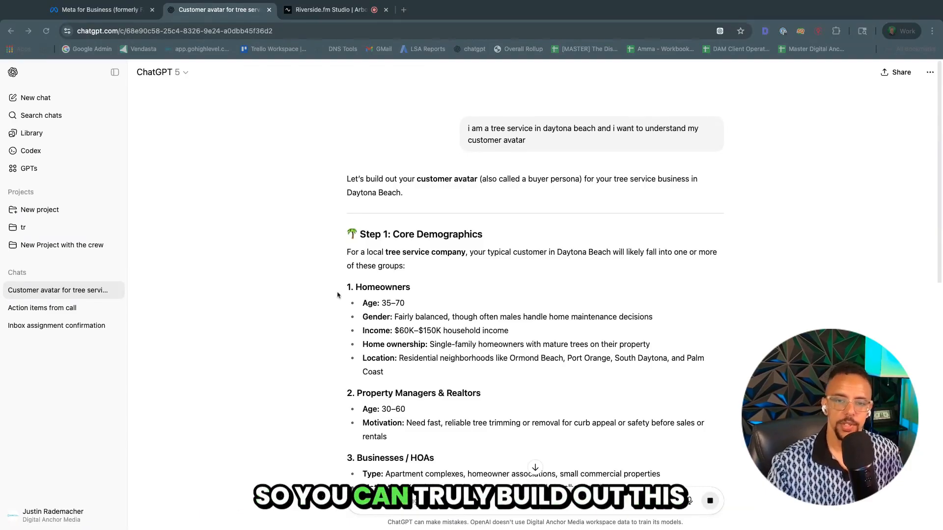
- Review the tree service customer avatar, from the homeowner demographics through the pain points, goals and values to the buying triggers
scroll(435, 321, down, 1)
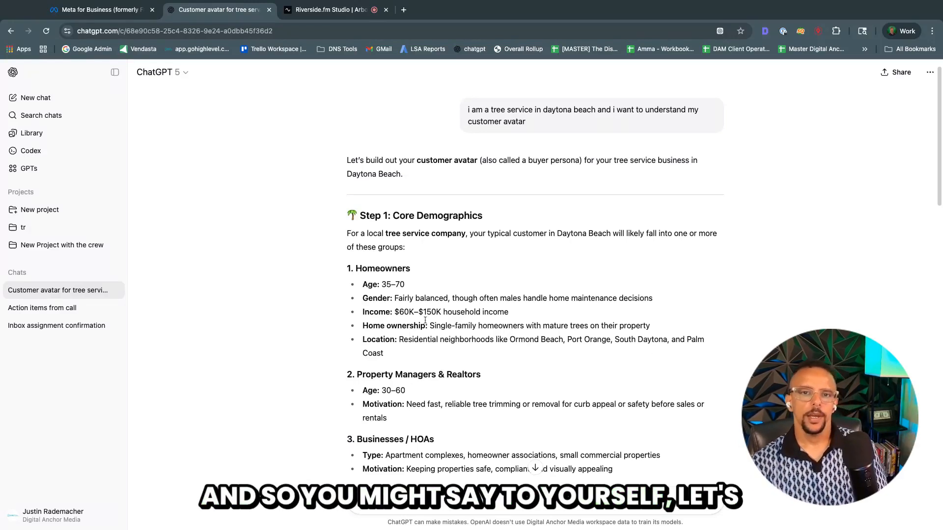
drag(367, 285, 384, 353)
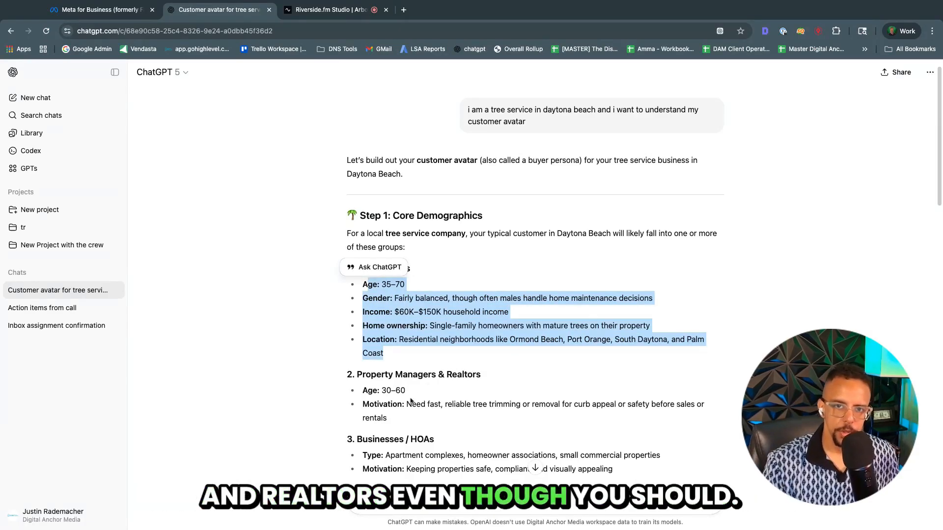
scroll(457, 395, down, 3)
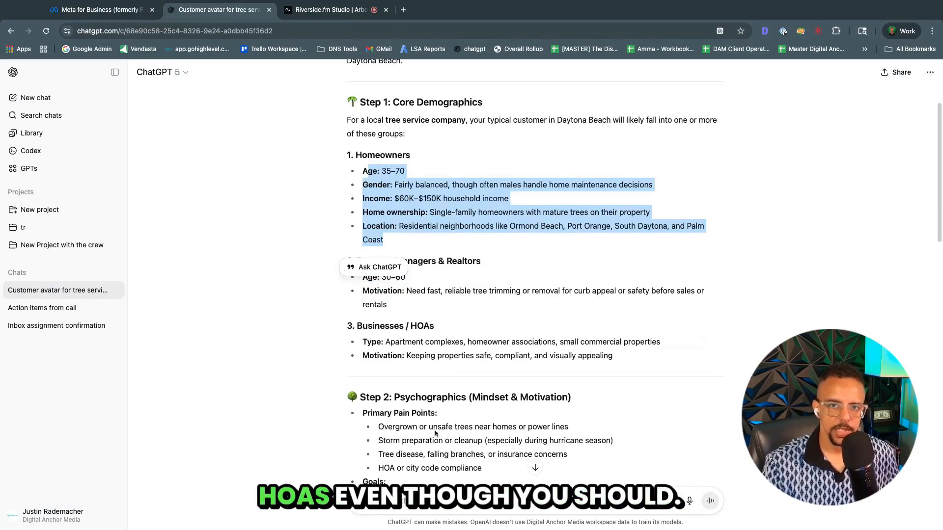
scroll(410, 355, down, 2)
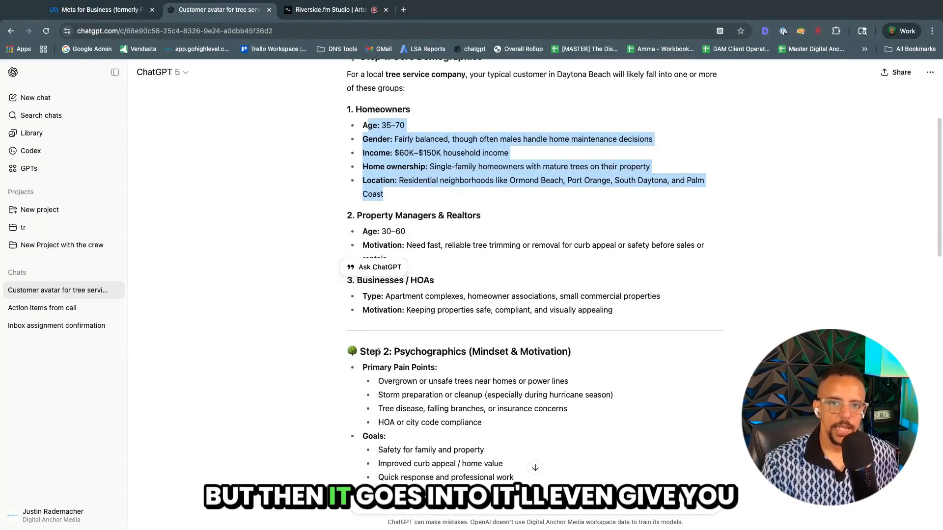
scroll(395, 357, down, 1)
click(396, 357)
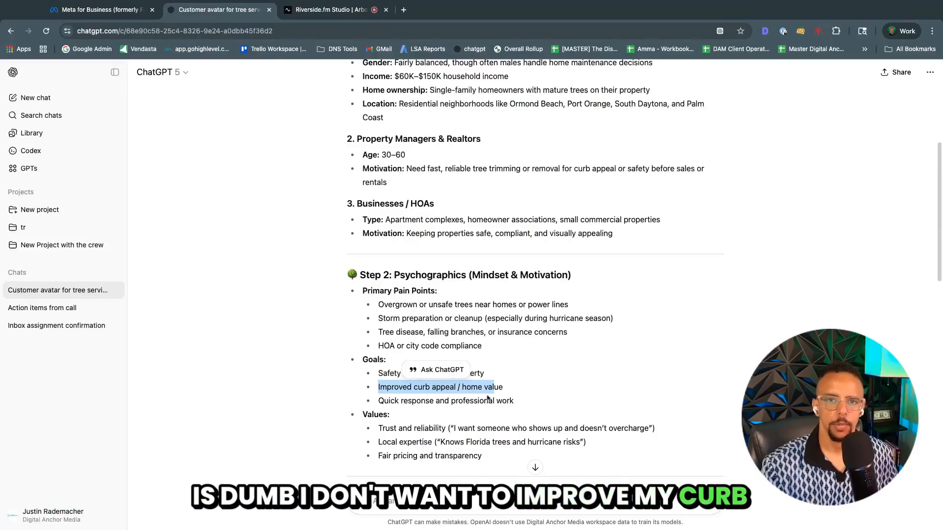
scroll(456, 352, down, 2)
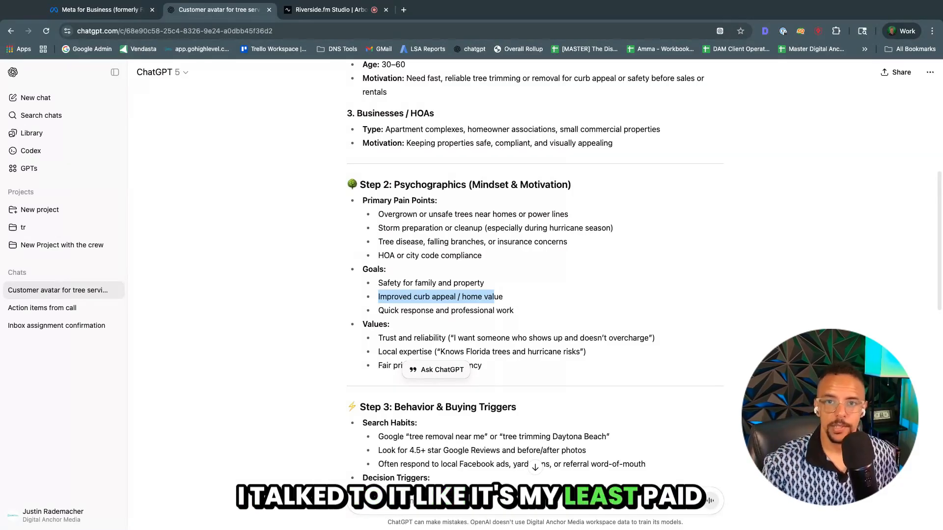
scroll(475, 394, down, 2)
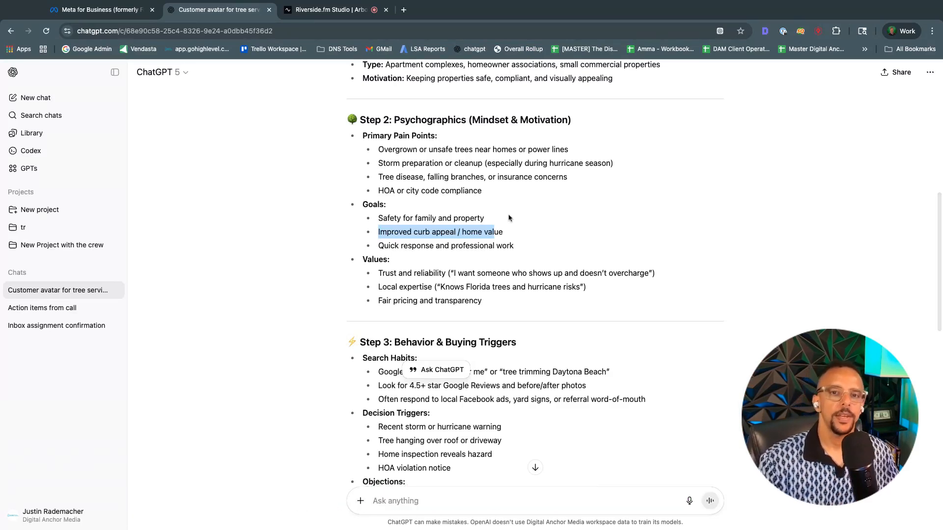
- Request 5 Facebook posts to post from Justin's Tree Care, directed at the buyer persona, that are value and education based, not salesy
text(ple)
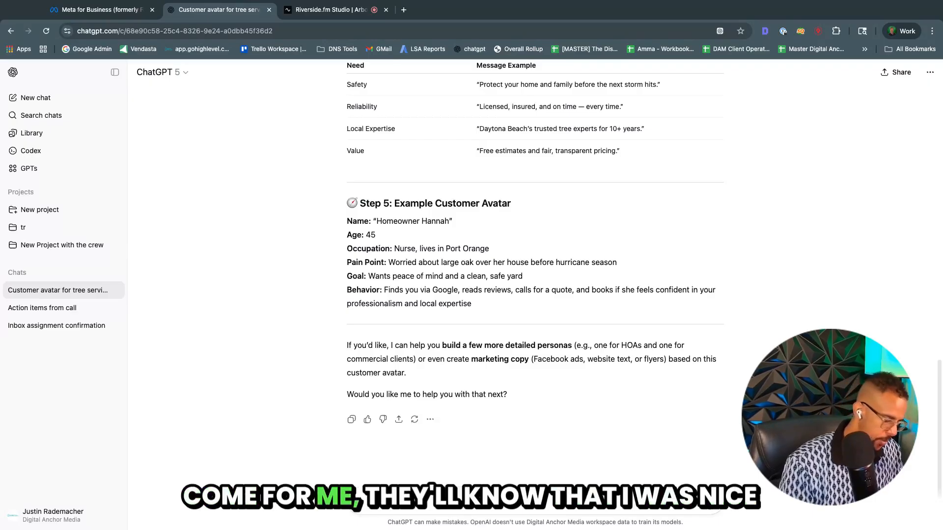
text(ase)
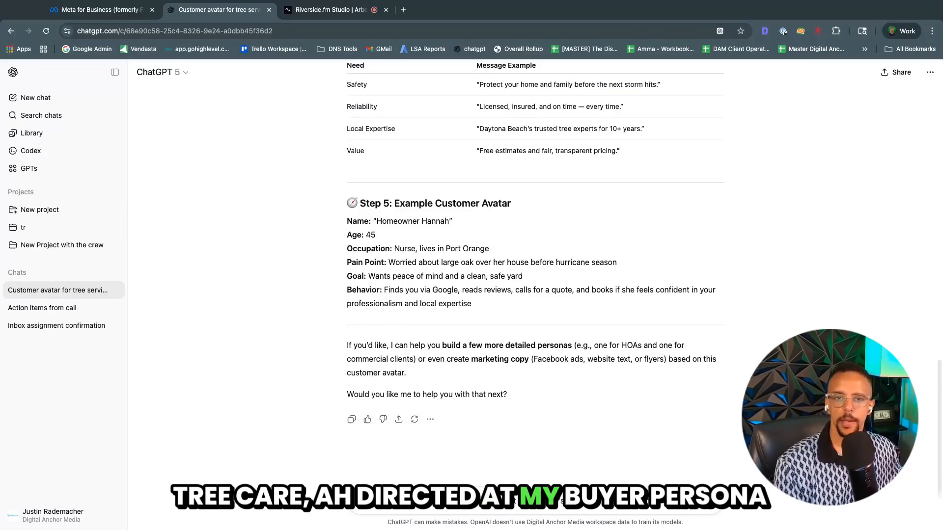
text(at my buyer persona)
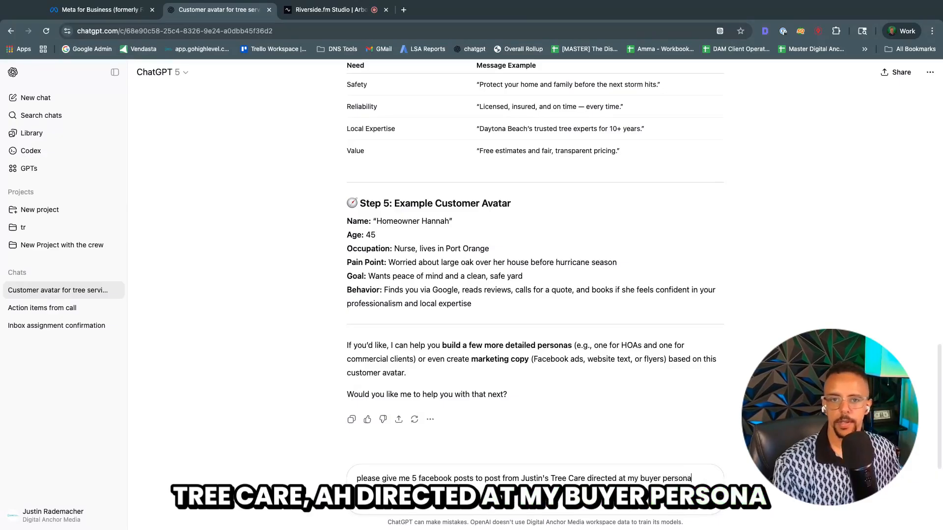
text( that wou)
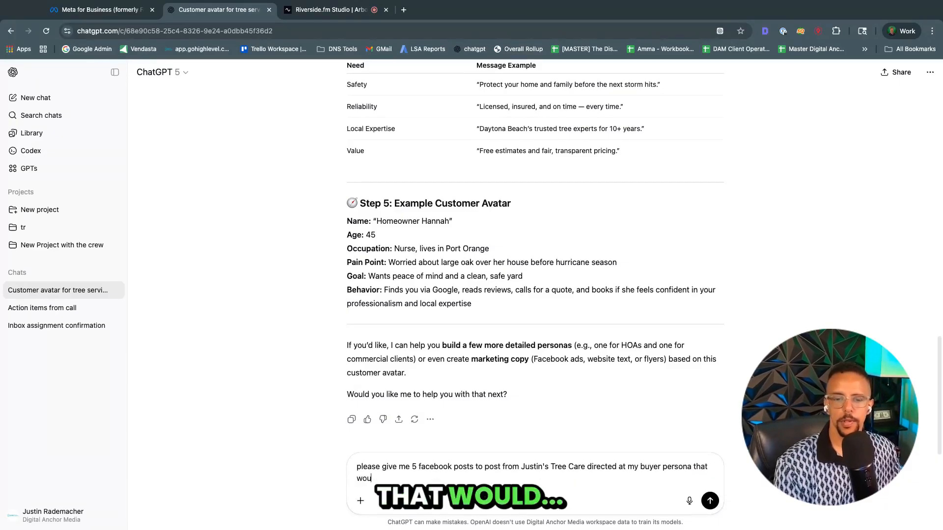
text(ld be value and e)
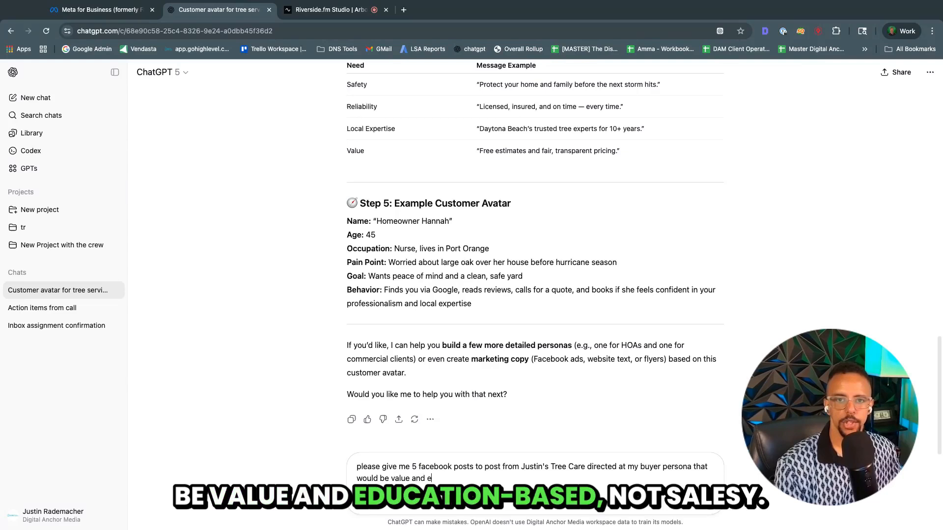
text(ducation base)
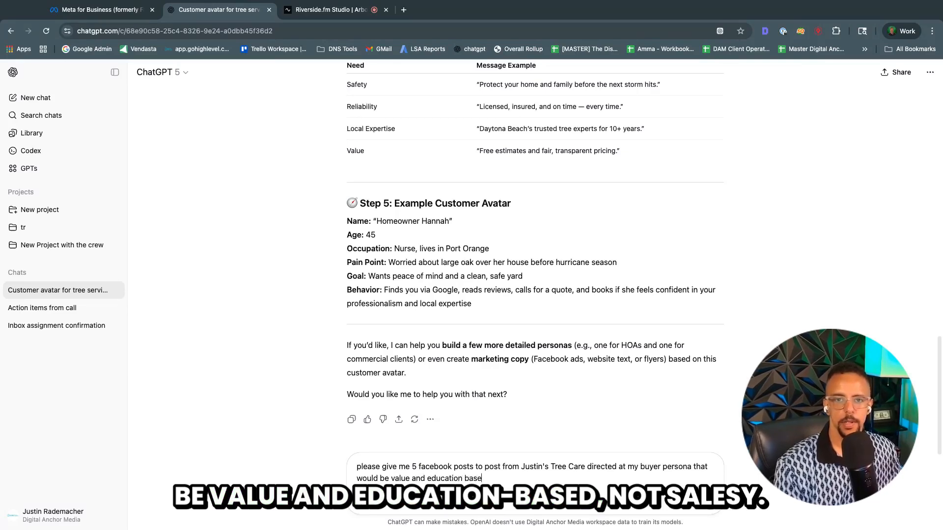
text(d, not salesy)
key(Return)
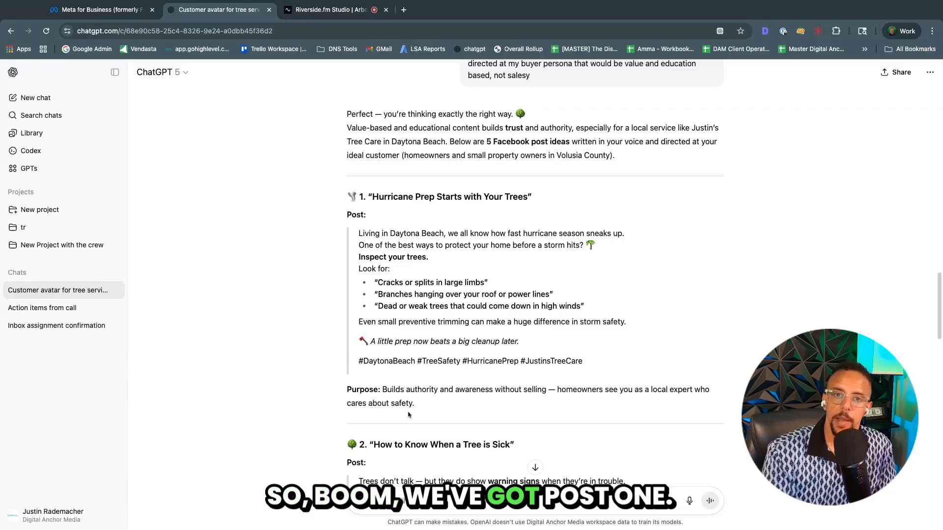
- Read through the first three generated Facebook posts, checking the wording for em dashes and overused emojis
scroll(408, 415, down, 3)
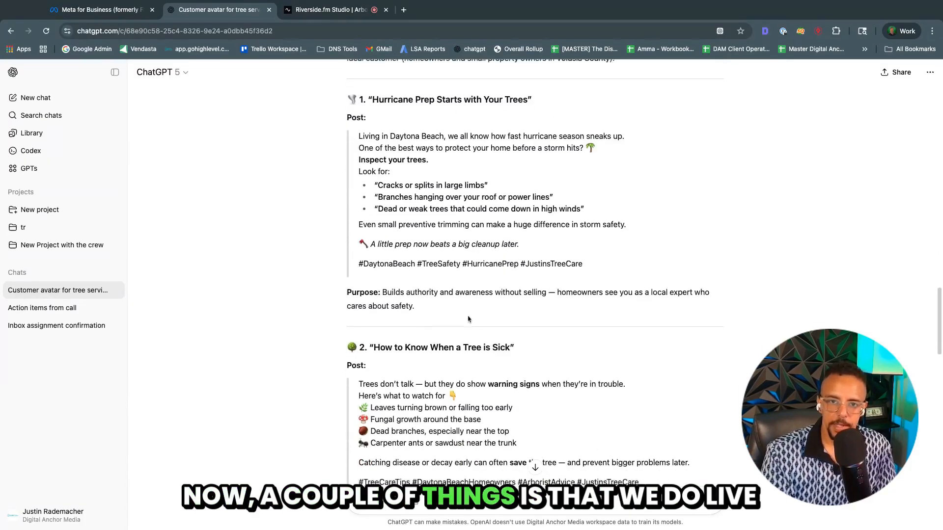
scroll(468, 320, down, 2)
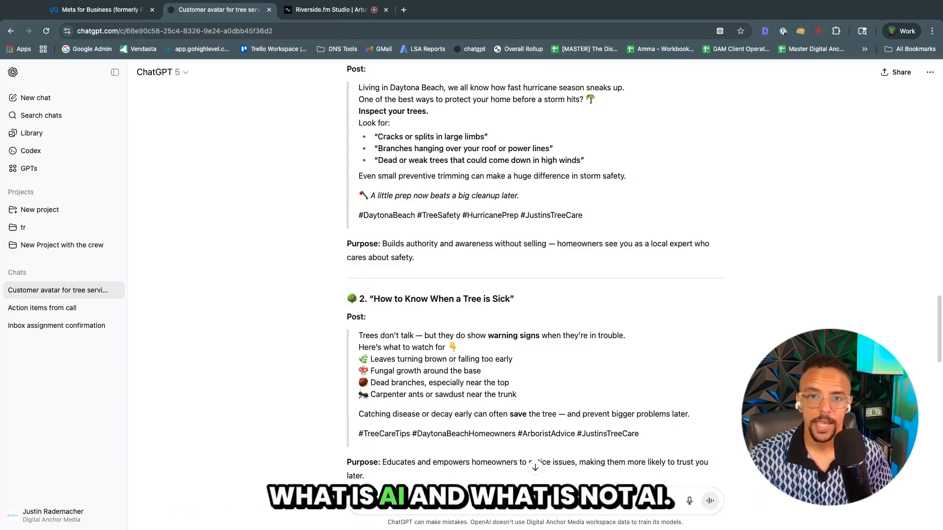
scroll(534, 282, down, 1)
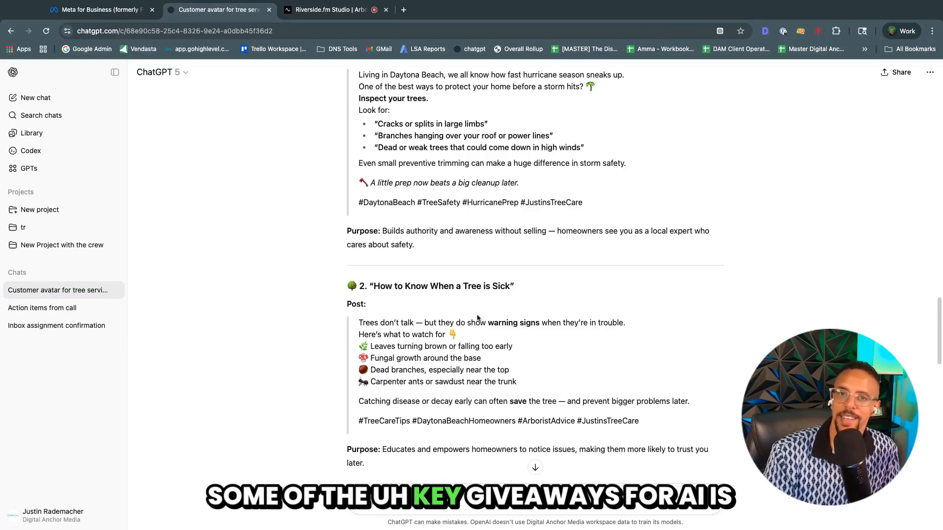
double_click(416, 323)
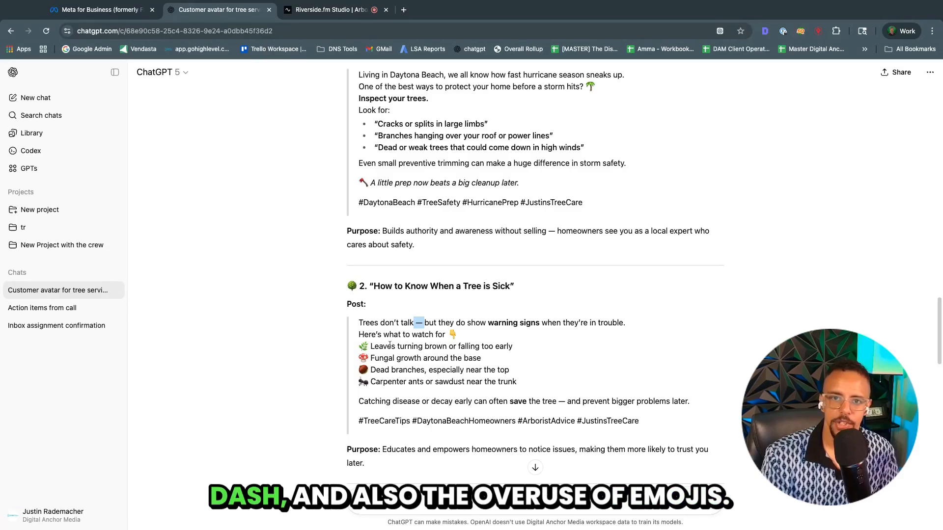
click(427, 338)
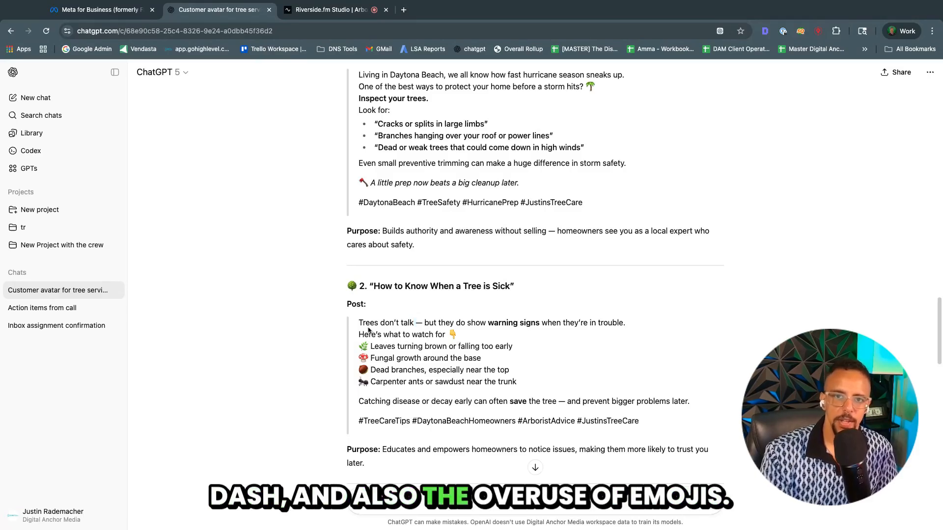
drag(359, 343, 369, 384)
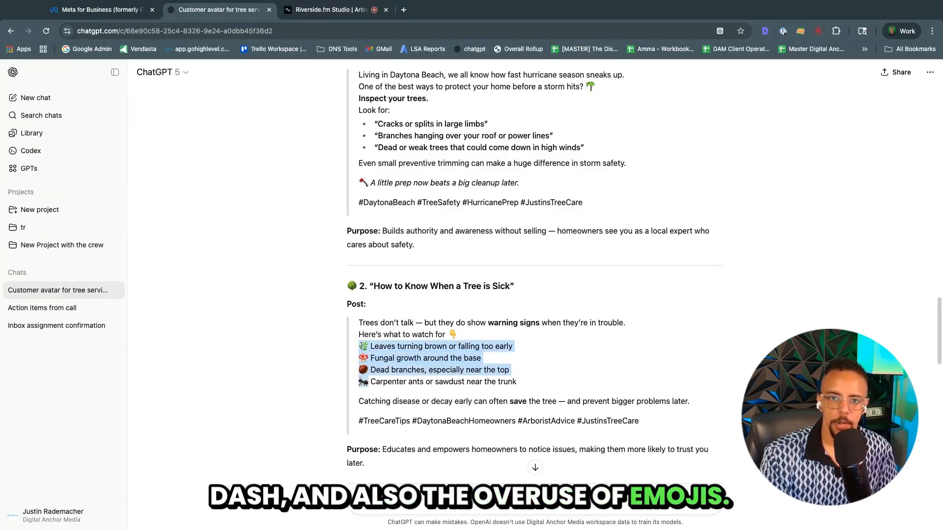
scroll(440, 340, down, 3)
scroll(440, 340, down, 2)
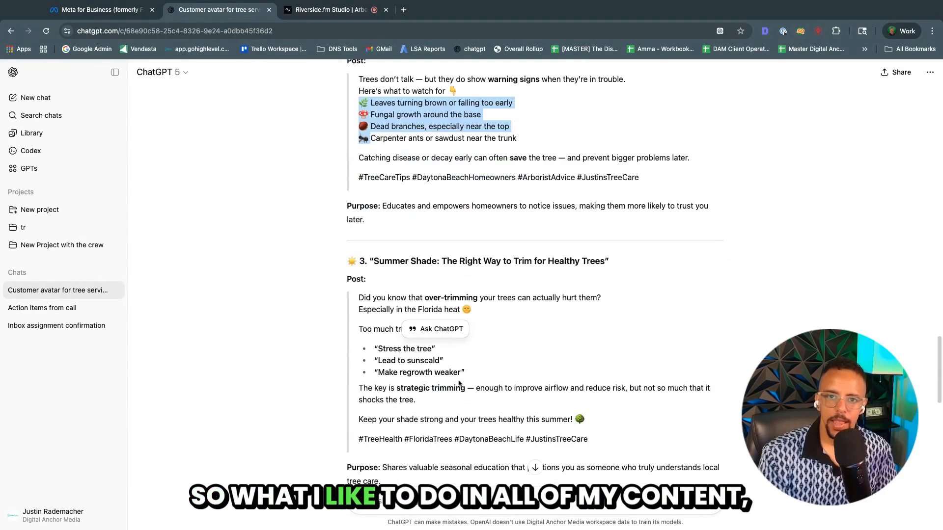
- Ask for the posts to be rewritten with "no em dashes, reduce emoji usage by 50%"
click(431, 495)
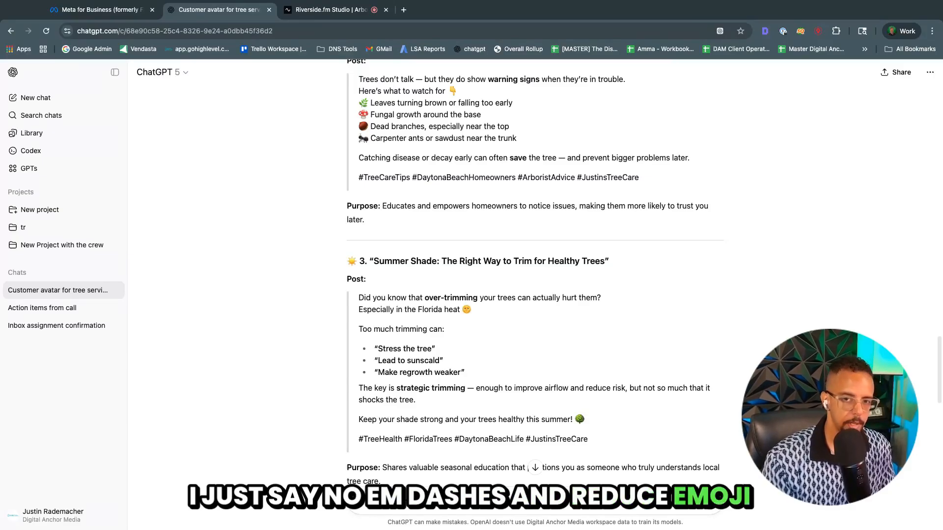
text(ji usage )
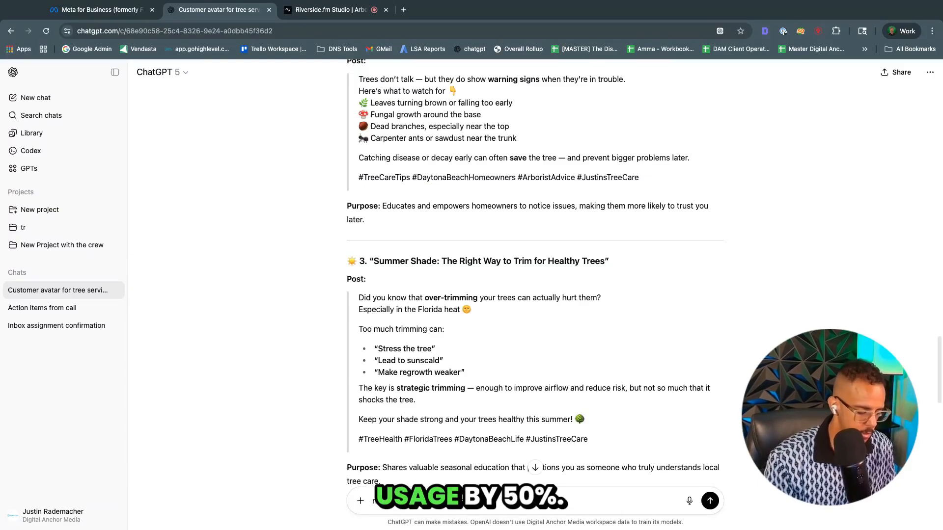
text(by 50%)
key(Return)
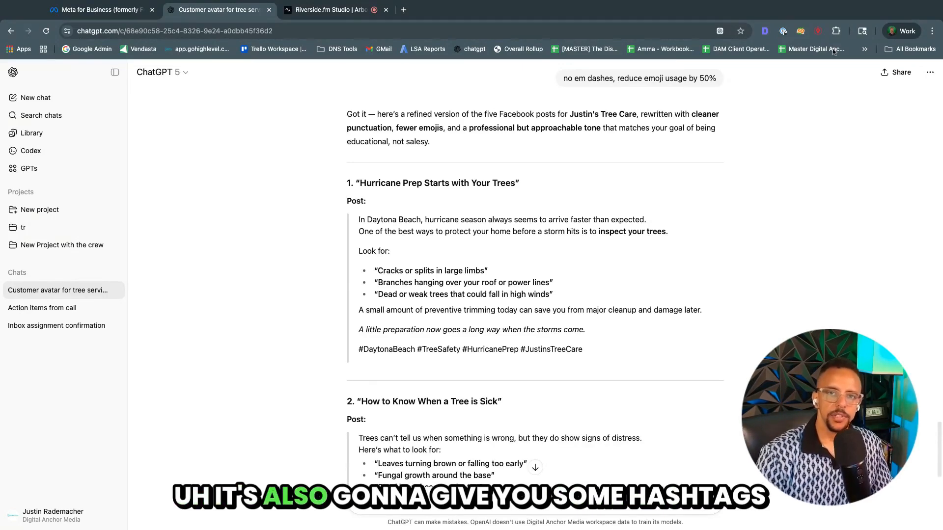
- Examine the five rewritten Facebook posts, including their text and hashtags
scroll(435, 265, down, 1)
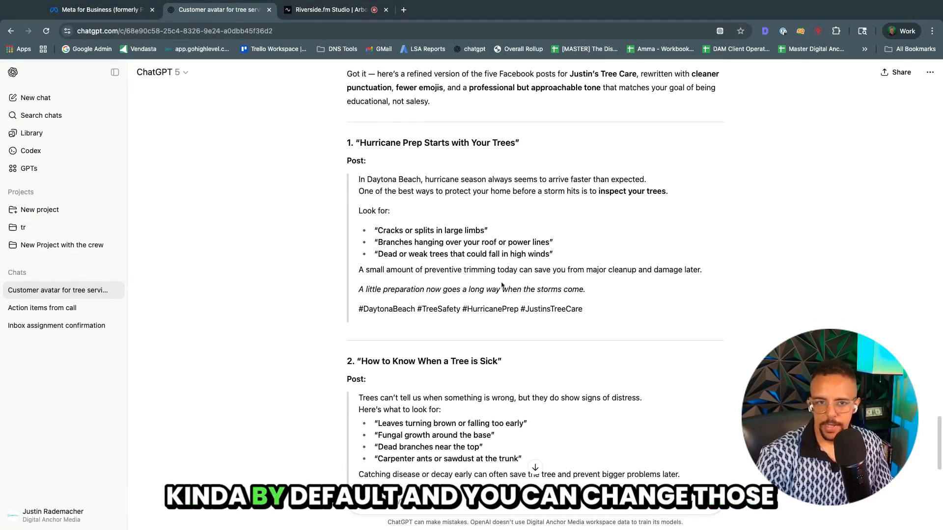
scroll(485, 342, down, 1)
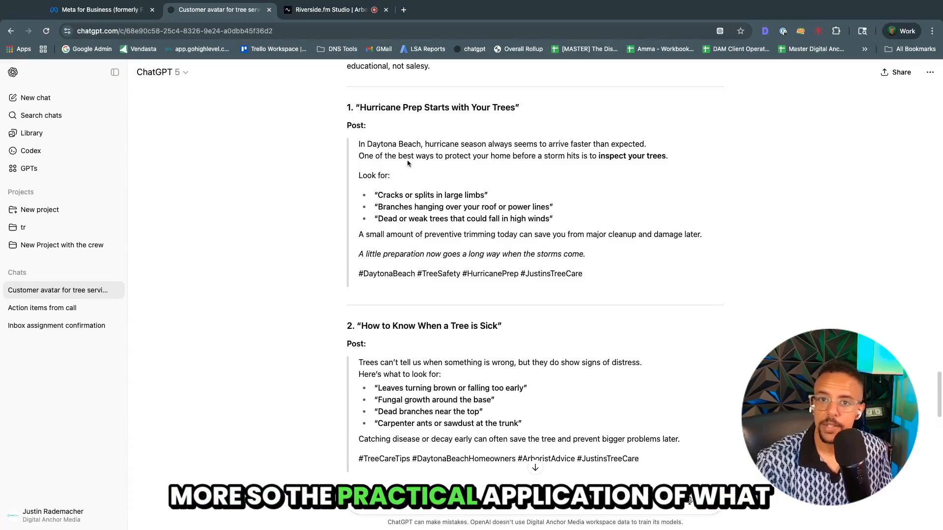
scroll(466, 246, down, 8)
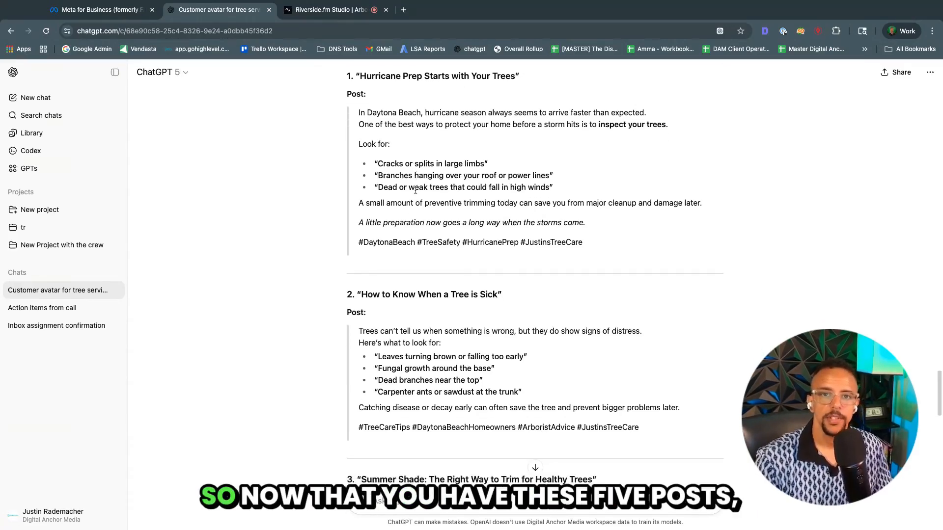
scroll(465, 247, down, 7)
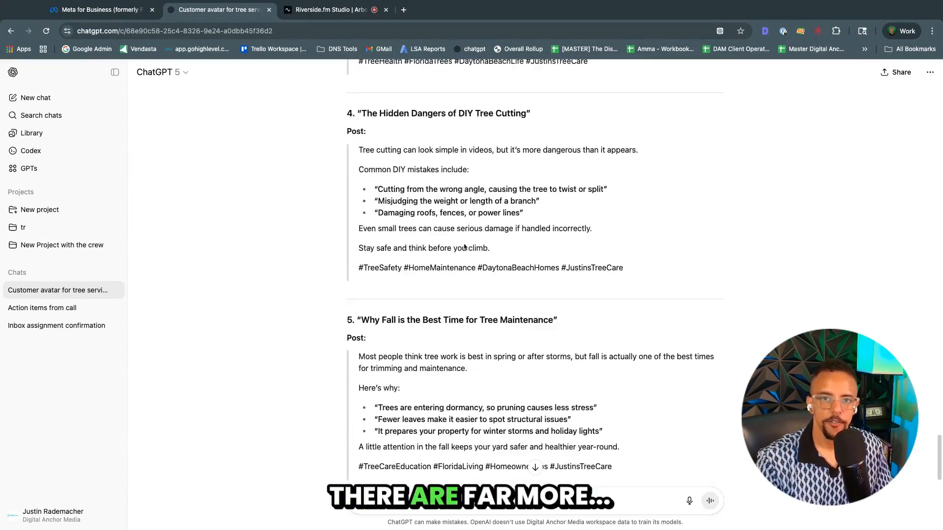
scroll(465, 247, up, 3)
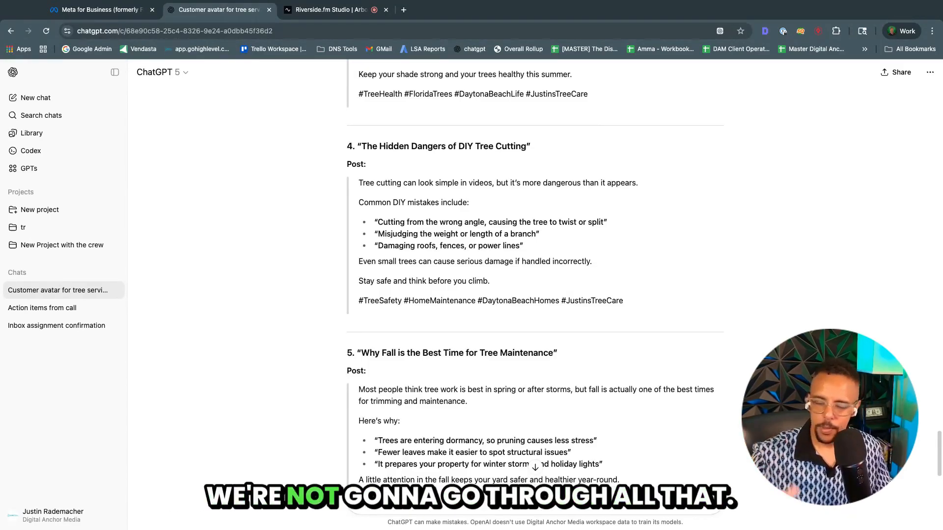
scroll(487, 216, up, 6)
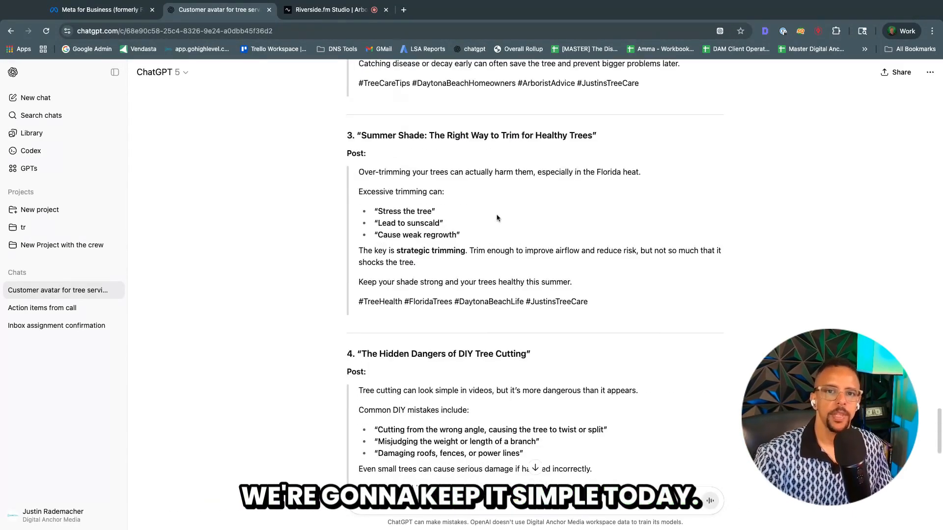
scroll(487, 216, up, 3)
- Switch to Meta Business Suite, logging in with Facebook, and open the Planner
click(125, 12)
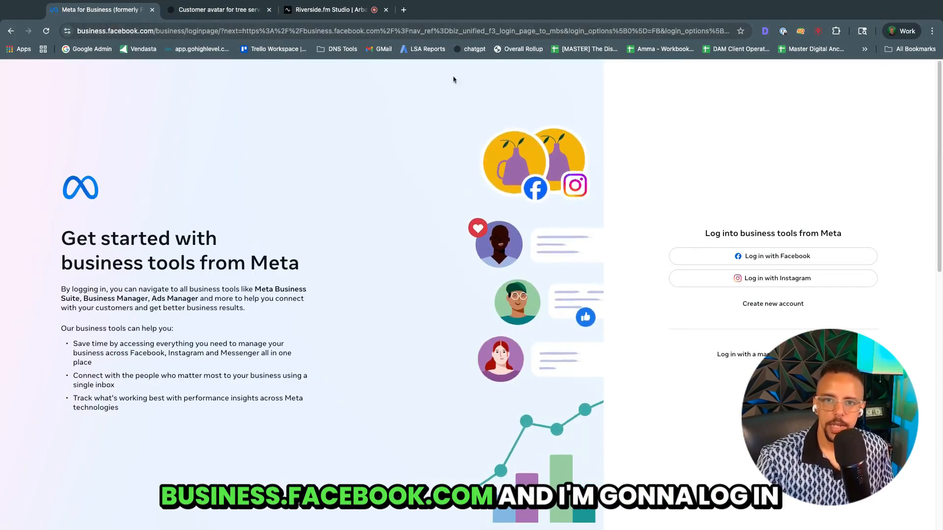
click(724, 264)
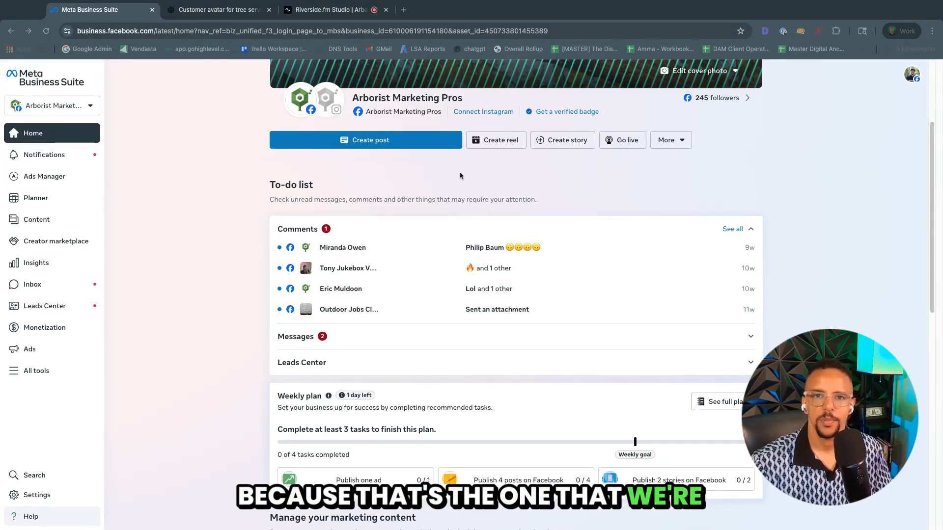
scroll(457, 157, up, 1)
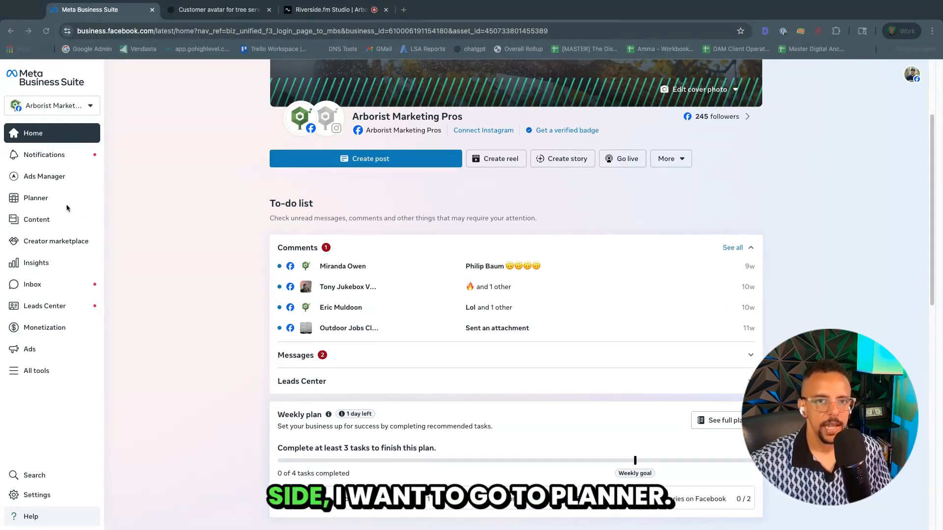
click(36, 198)
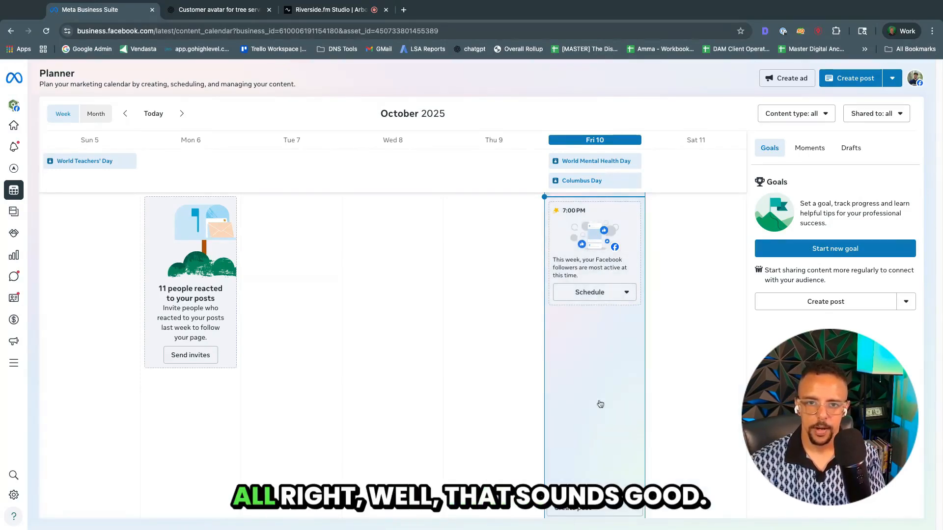
- Create a post for Friday, October 10, and fill its text with ChatGPT's first generated post about inspecting trees before hurricane season
click(627, 512)
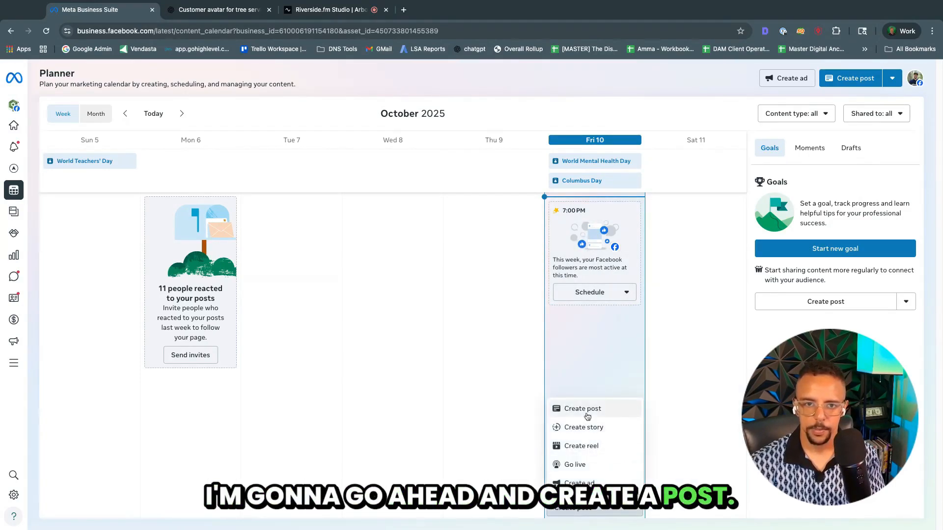
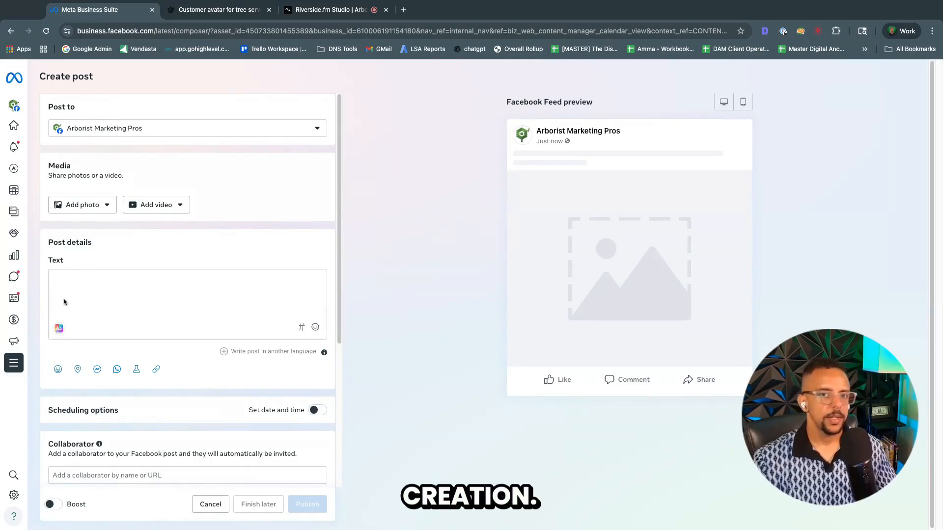
click(230, 10)
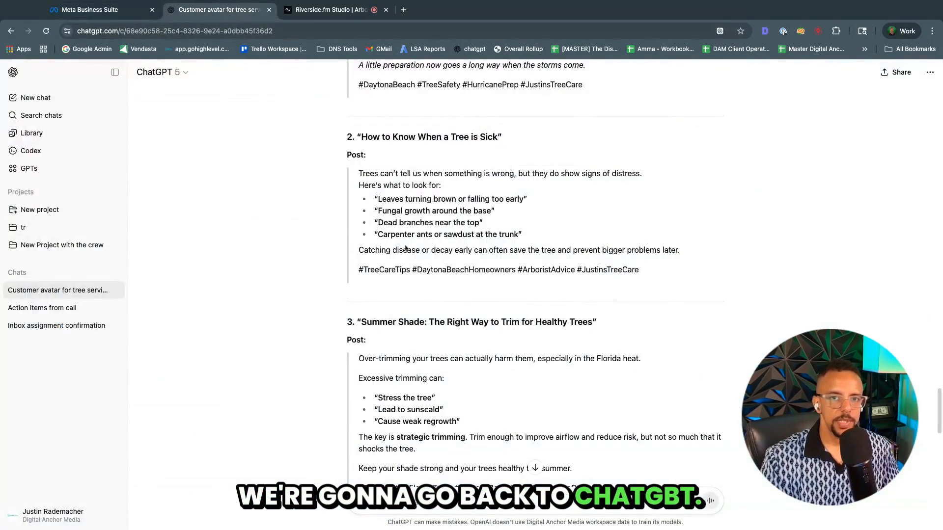
scroll(515, 279, up, 5)
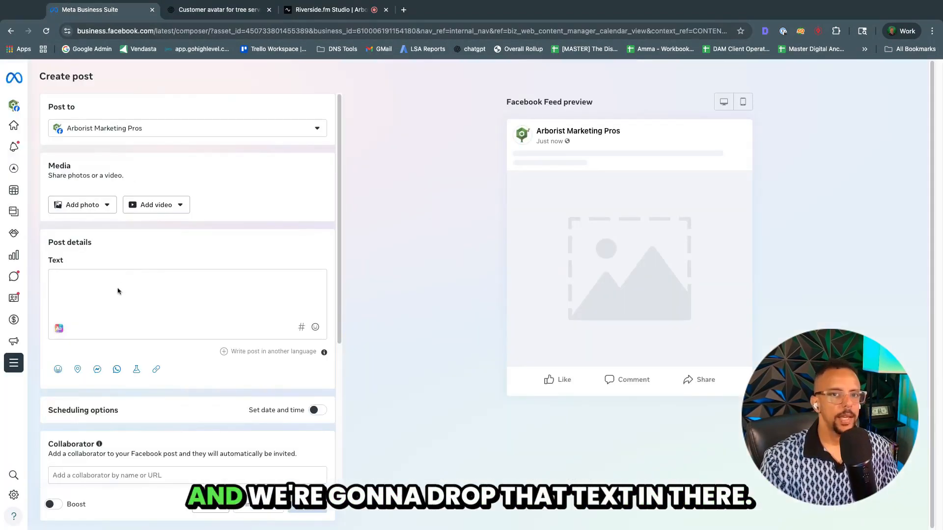
click(104, 285)
key(super+v)
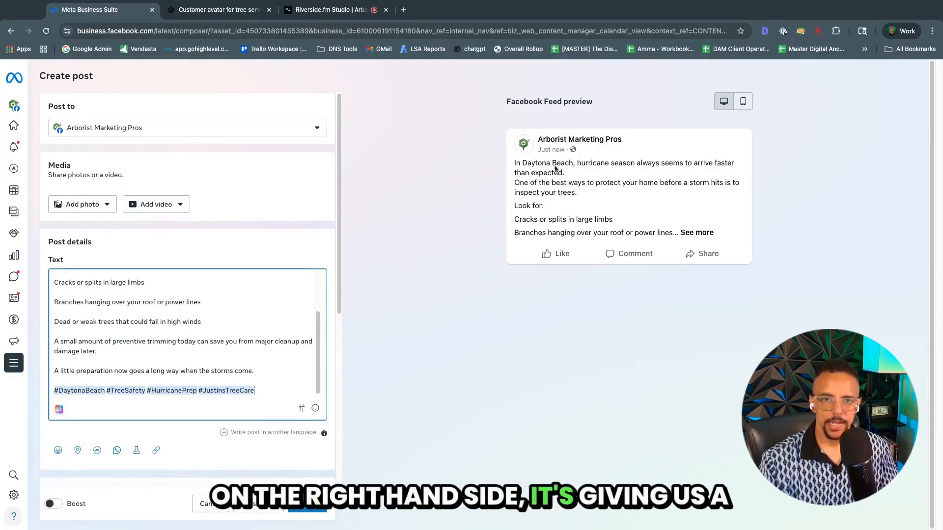
- Schedule the hurricane-season post for Oct 10, 2025 at the suggested active time of 7:00 PM, and keep it as a draft to finish later
scroll(267, 312, down, 4)
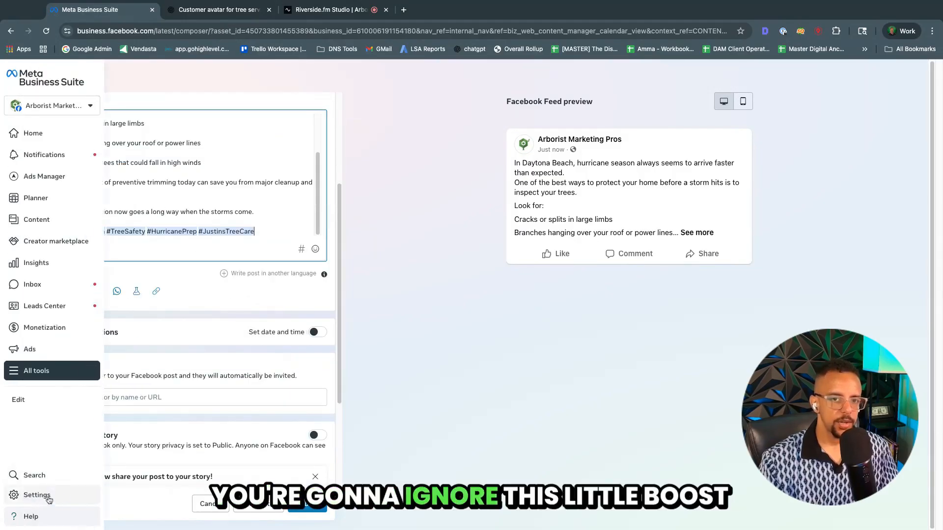
mouse_move(53, 505)
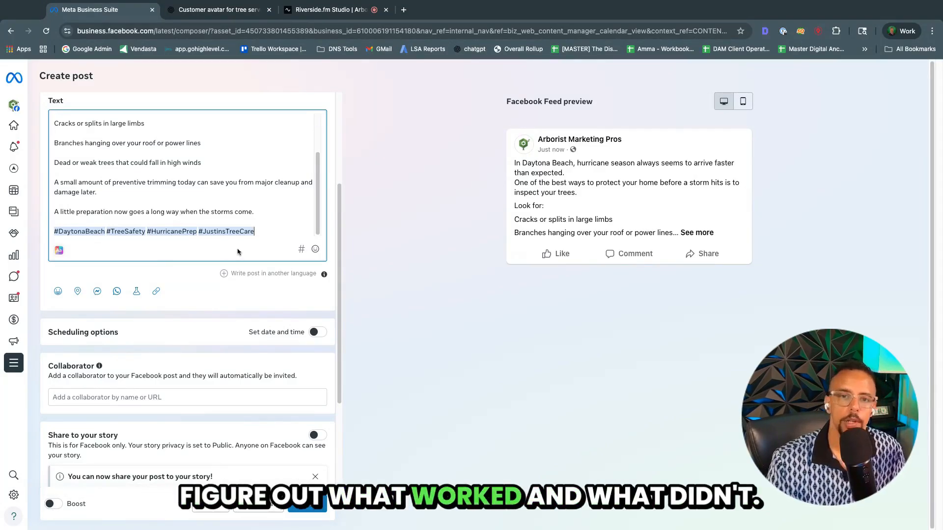
scroll(236, 260, down, 2)
scroll(237, 271, down, 1)
click(317, 270)
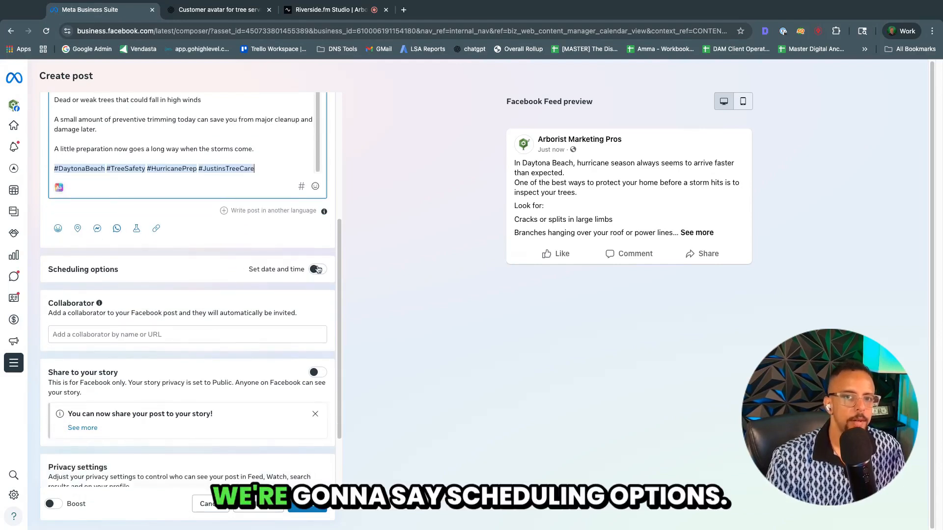
scroll(319, 271, down, 1)
scroll(320, 272, down, 3)
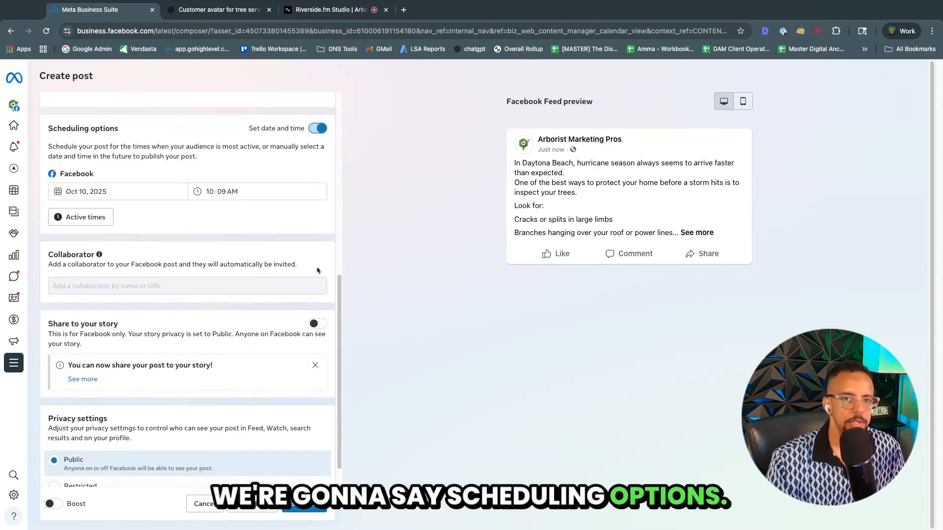
click(91, 216)
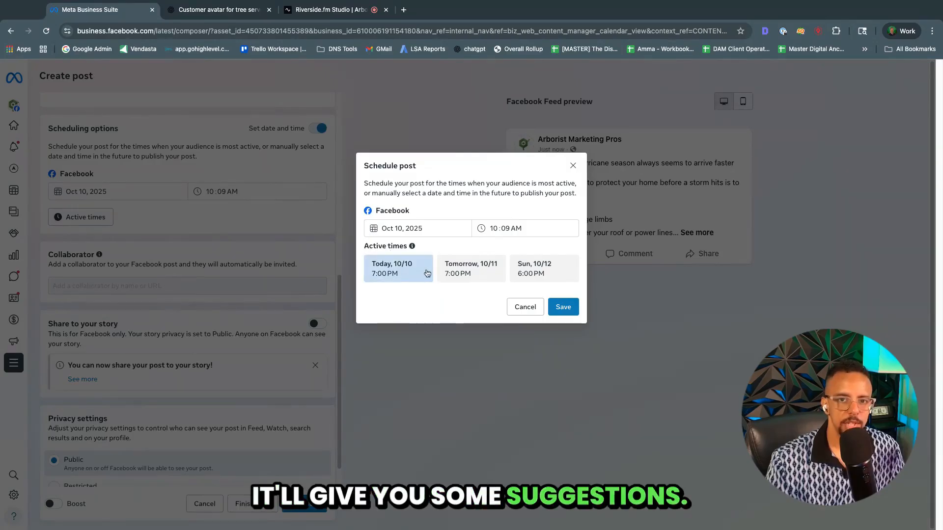
click(412, 275)
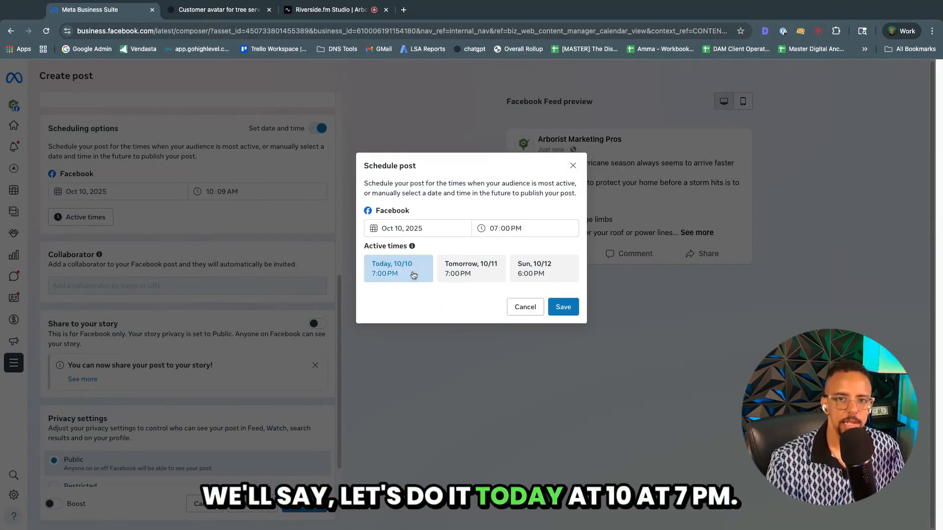
click(558, 308)
scroll(152, 344, down, 1)
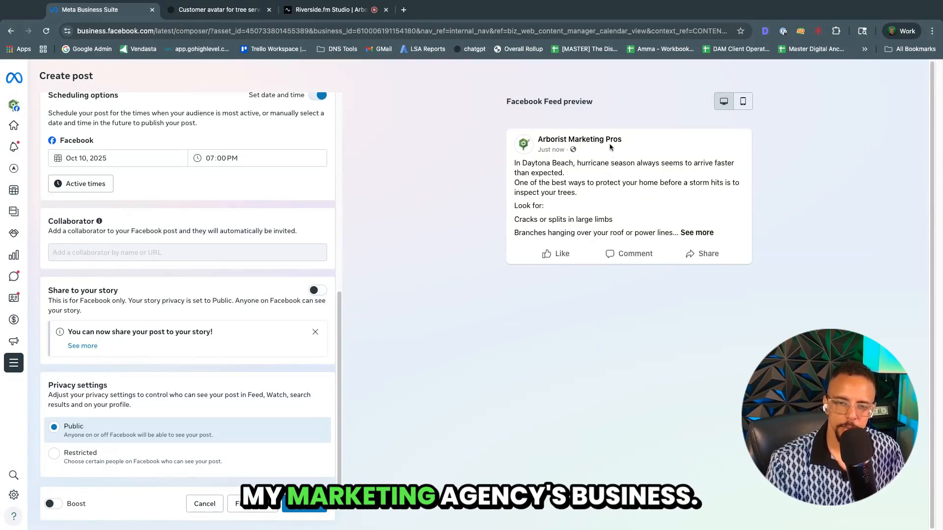
click(263, 508)
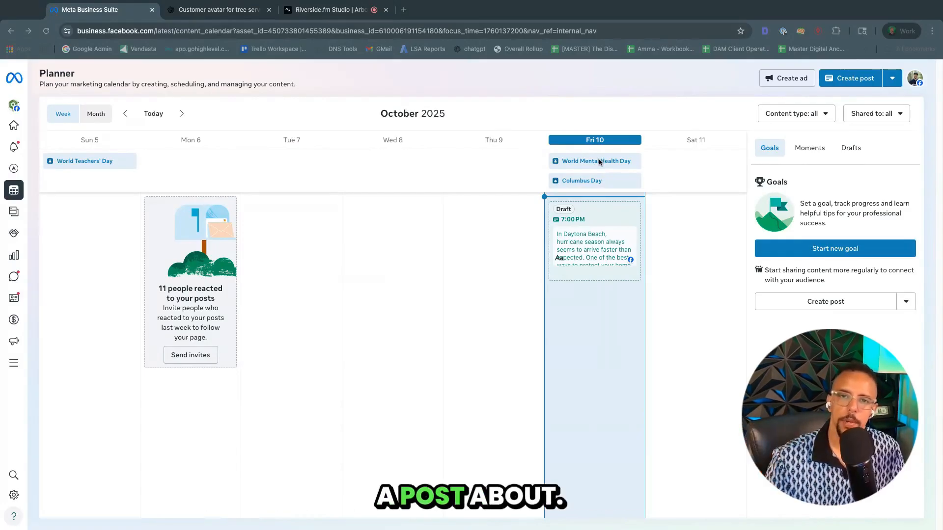
- Start a new post on Monday of next week and schedule it for Oct 13, 2025 at 12:00 PM
click(181, 114)
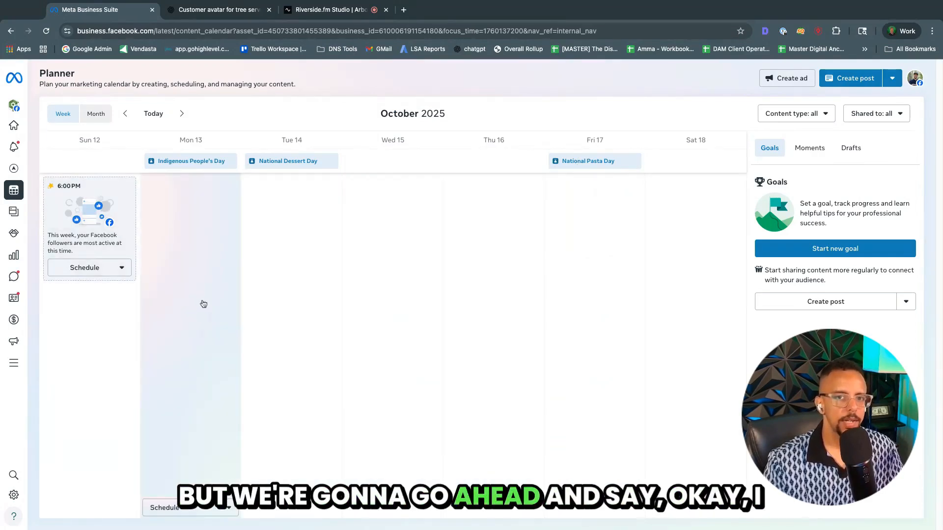
click(210, 319)
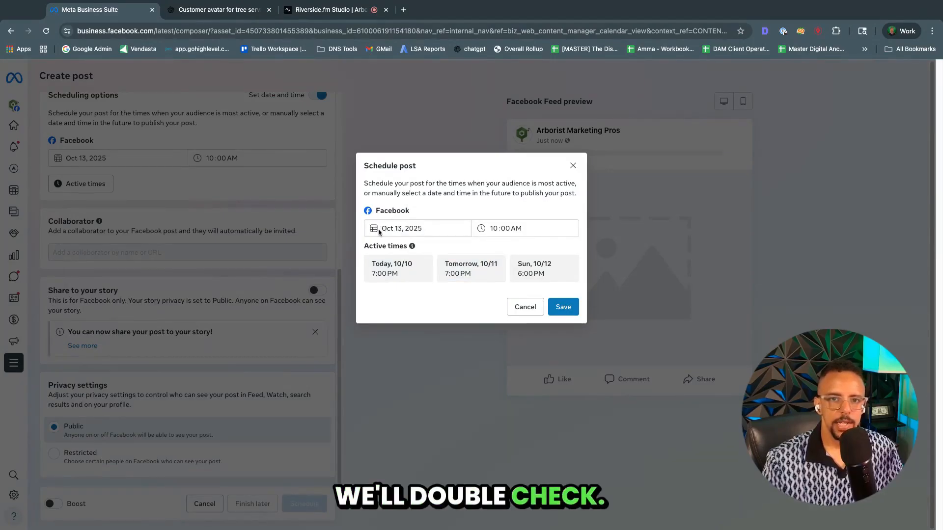
click(507, 229)
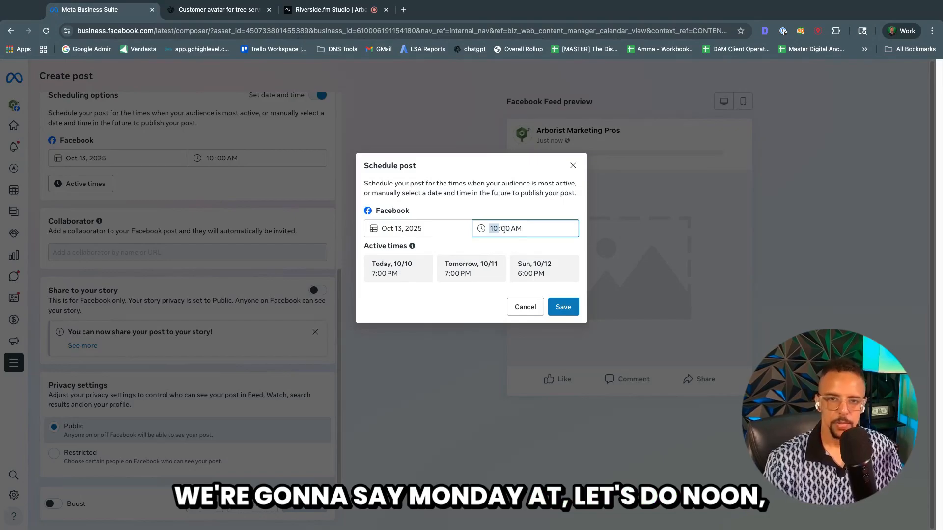
click(515, 228)
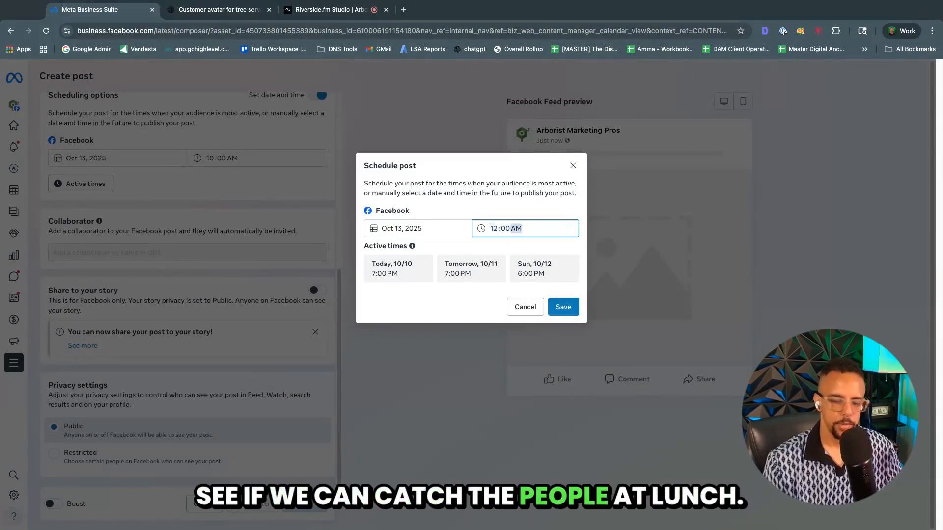
key(p)
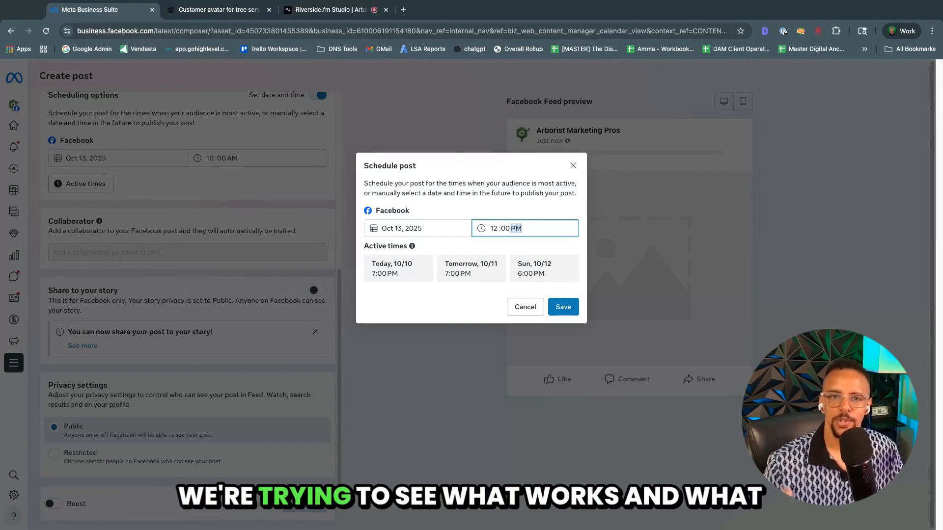
click(563, 306)
- Copy the text and hashtags of ChatGPT's second post, "How to Know When a Tree is Sick", into the Monday post's text
scroll(146, 344, up, 1)
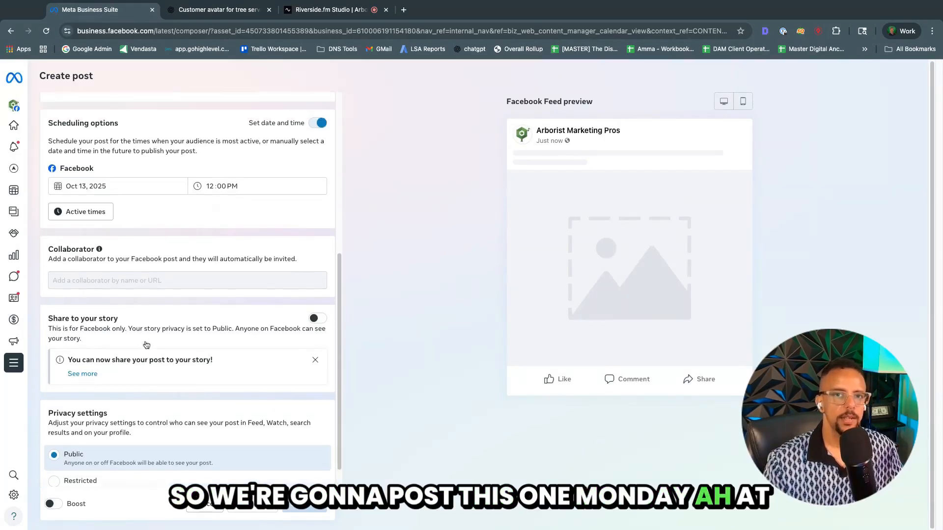
scroll(146, 345, up, 4)
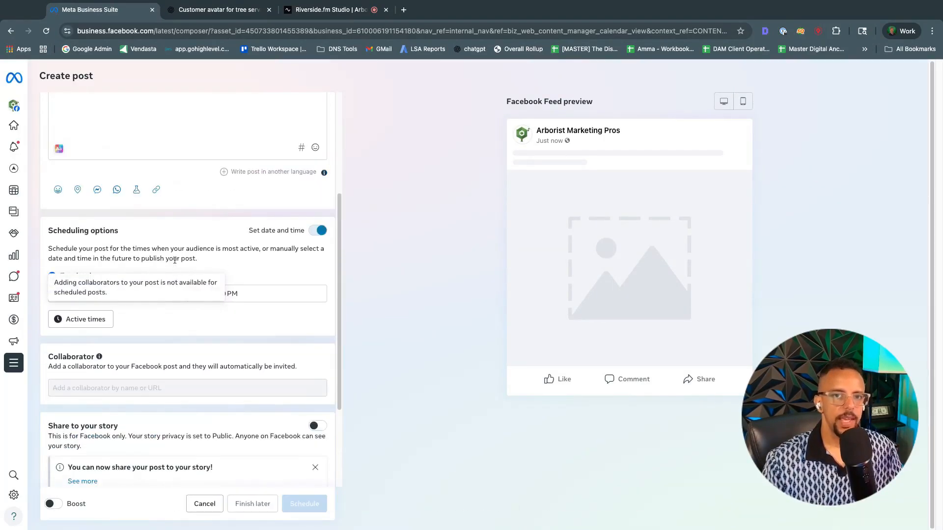
scroll(170, 241, up, 6)
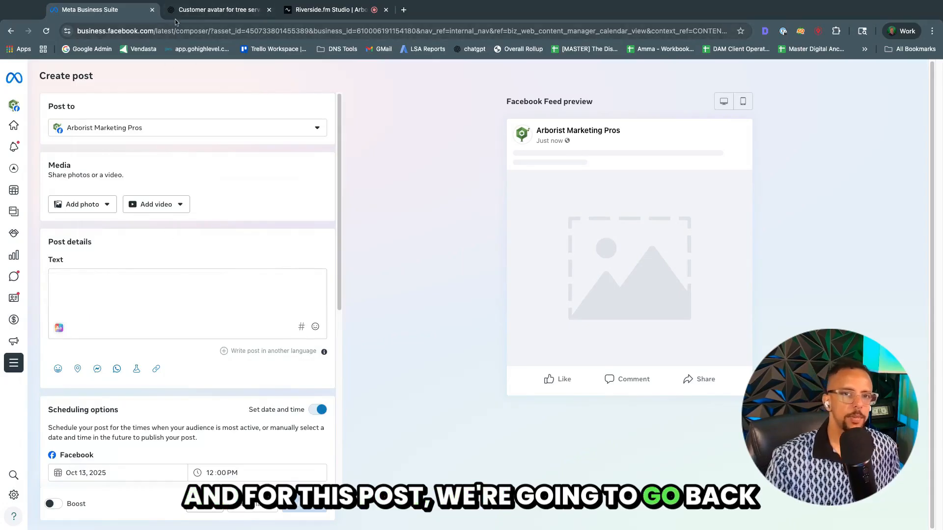
click(211, 10)
scroll(413, 372, down, 4)
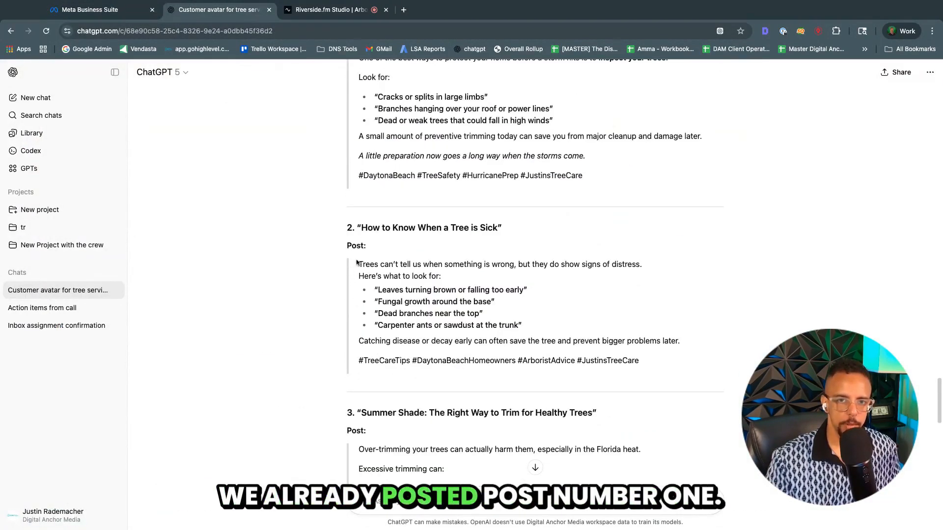
drag(357, 263, 414, 289)
click(89, 9)
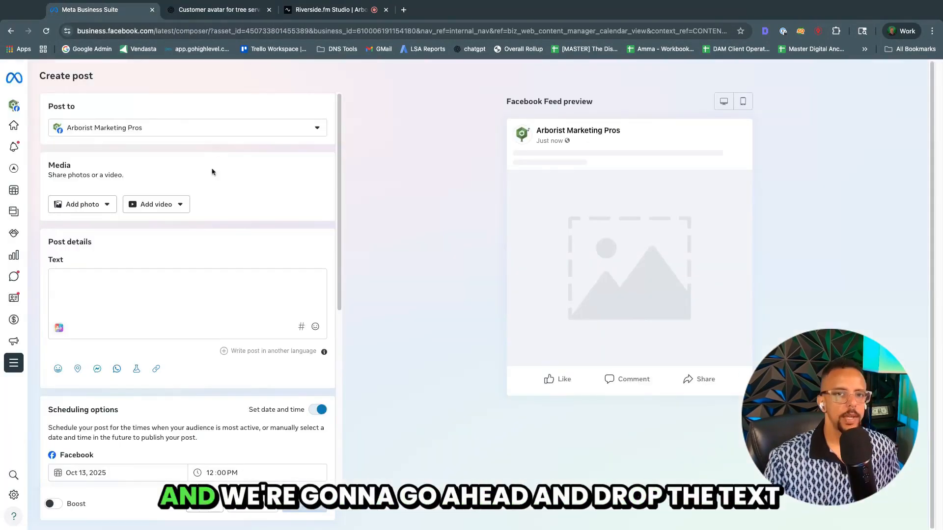
click(126, 288)
text(Trees can't tell us when something is wrong, but they do show signs of distress. Here's what to look for:  Leaves turning brown or falling too early  Fungal growth around the base  Dead branches near the top  Carpenter ants or sawdust at the trunk  Catching disease or decay early can often save the tree and prevent bigger problems later.  #TreeCareTips #DaytonaBeachHomeowners #ArboristAdvice #JustinsTreeCare)
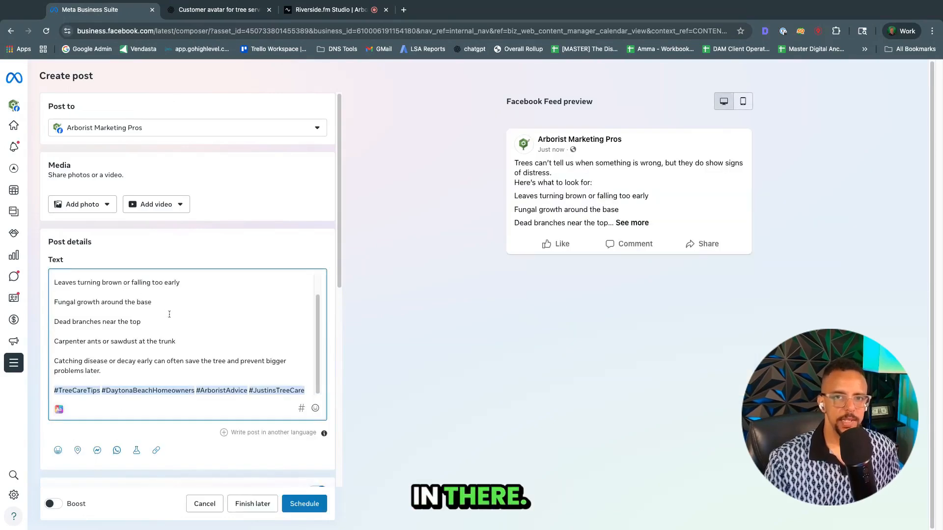
scroll(171, 316, up, 2)
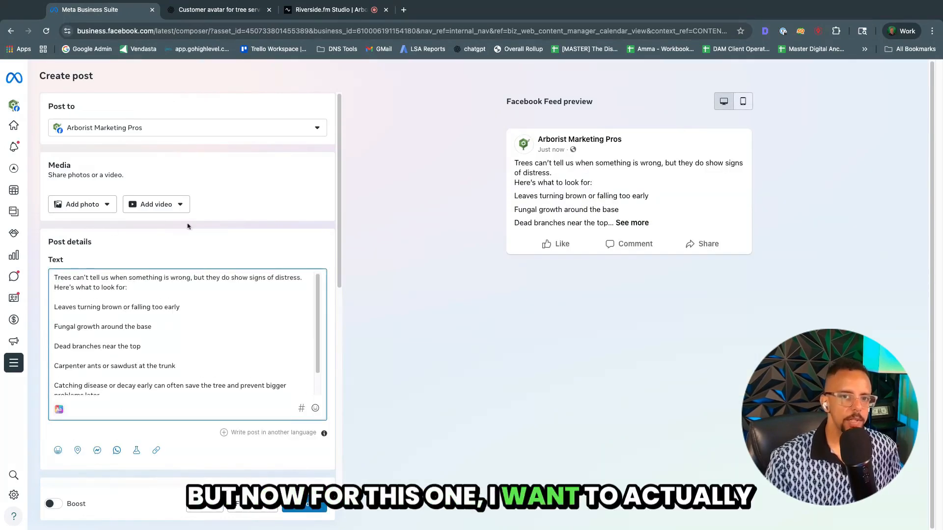
- Ask ChatGPT to "give me an image for post 2" and have the suggested concept generated with "make this for me"
click(96, 209)
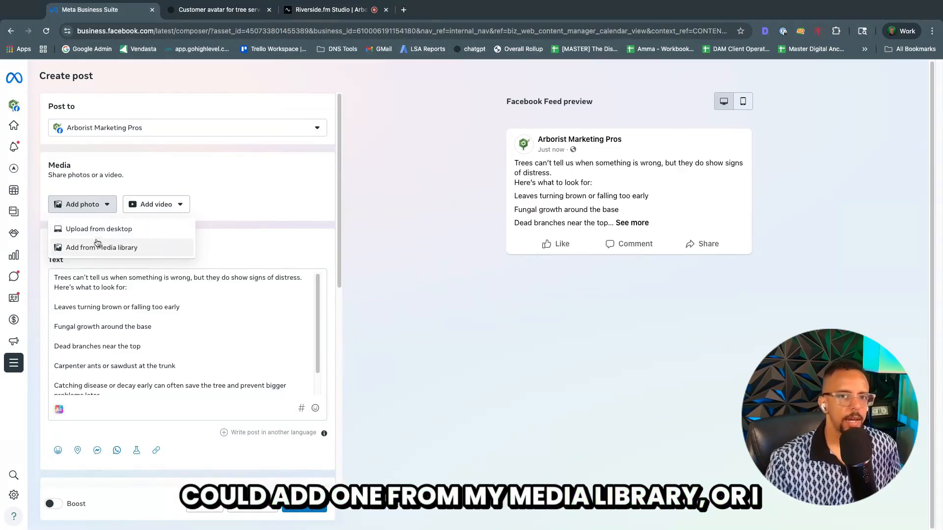
click(196, 4)
click(598, 259)
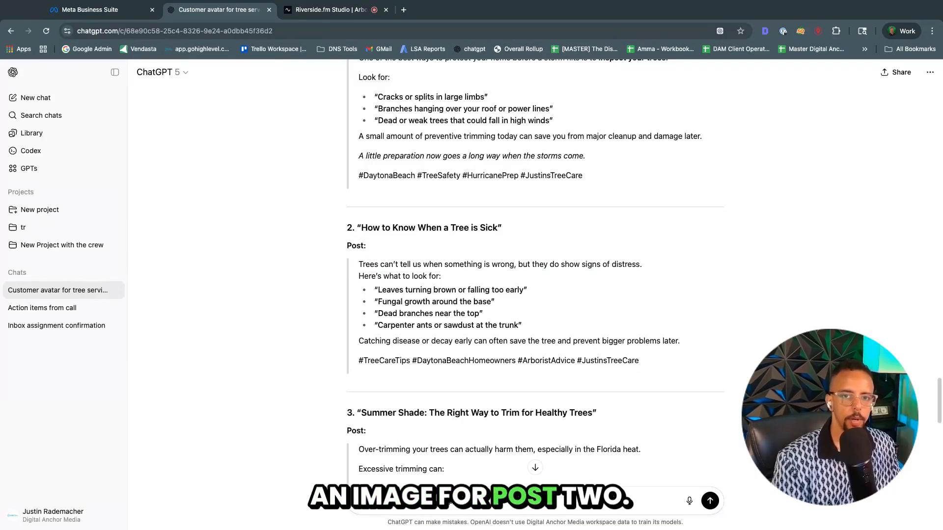
key(Return)
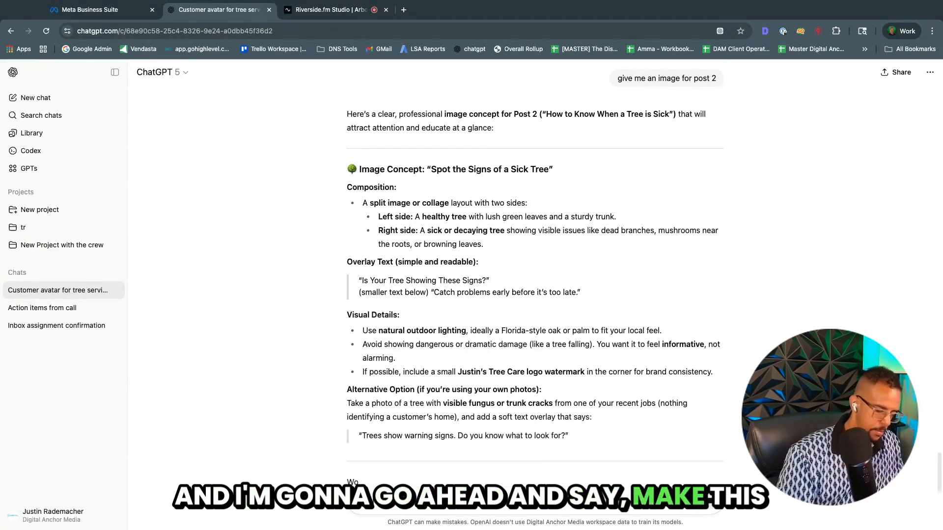
text(make this for me)
key(Return)
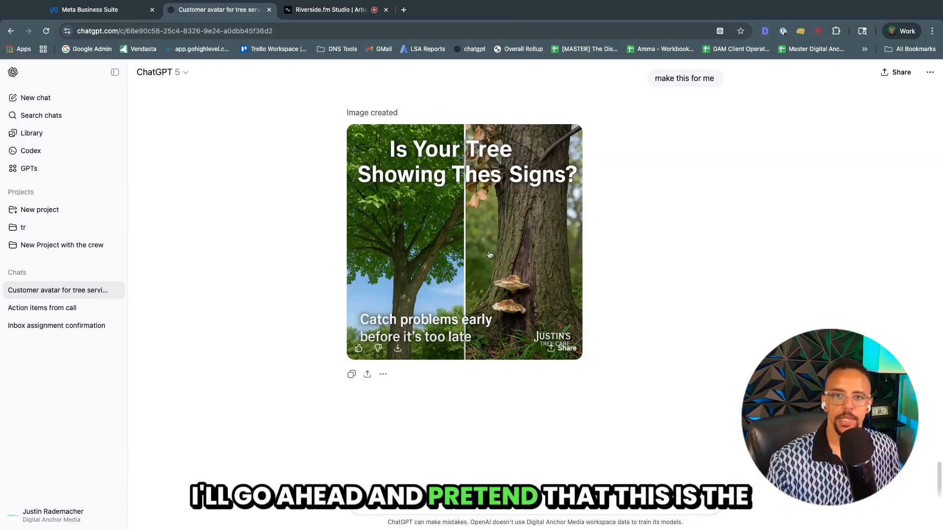
- Save the generated sick-tree image to the computer under the name demo
click(383, 374)
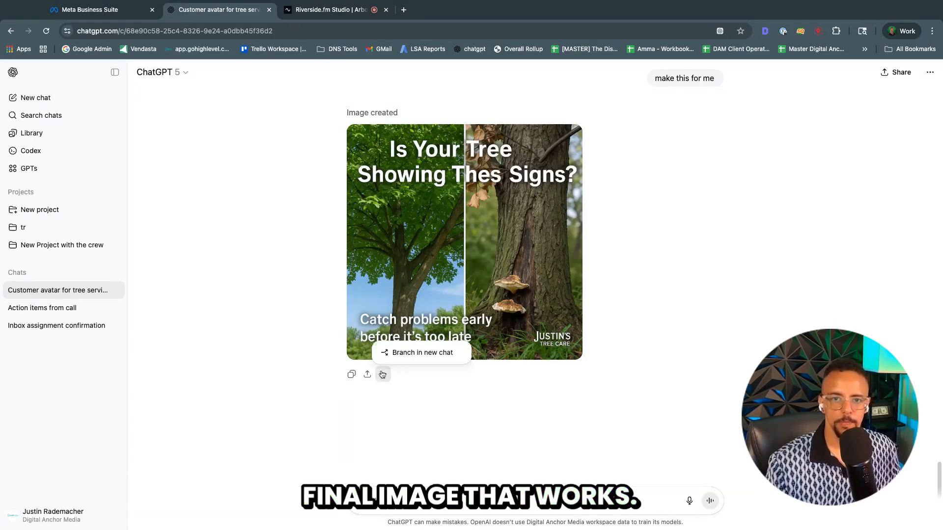
click(432, 265)
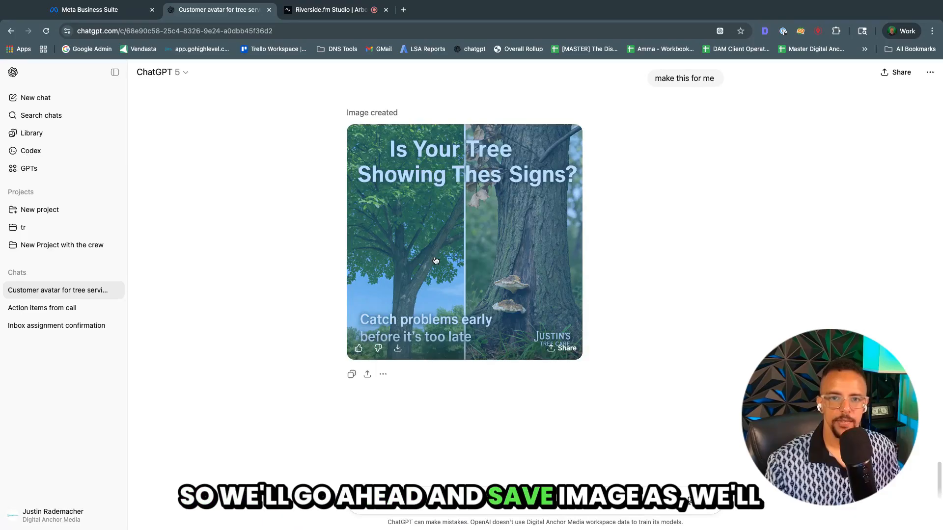
right_click(435, 261)
click(453, 278)
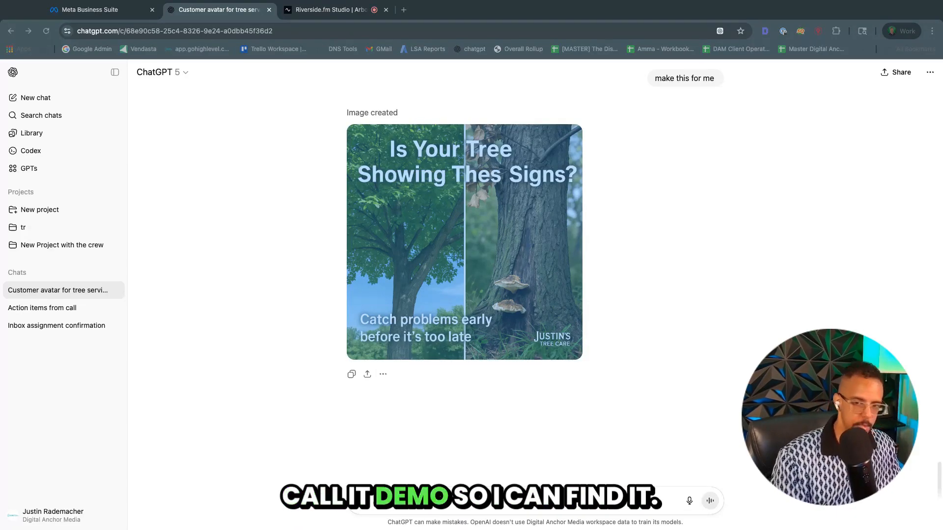
- Switch to Meta Business Suite, upload the demo image to the Monday post, and leave the composer with the post kept as a draft
click(137, 10)
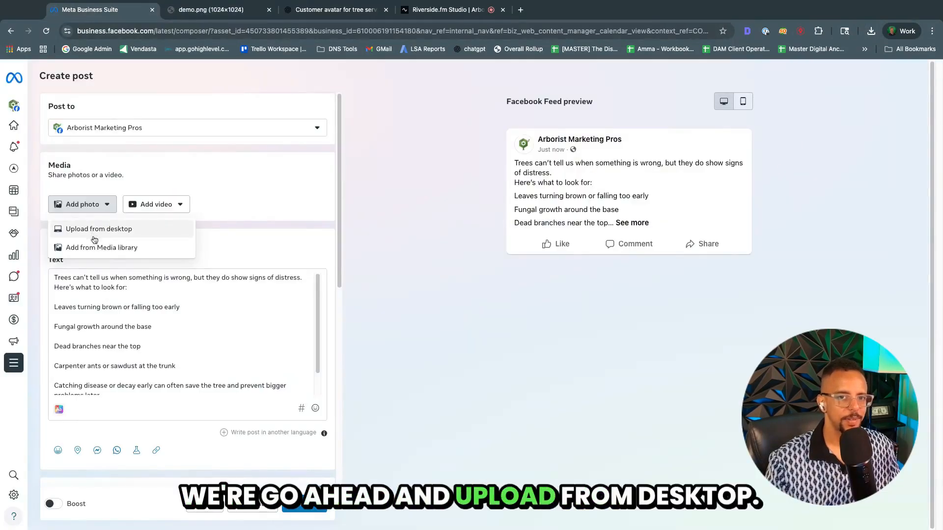
click(93, 229)
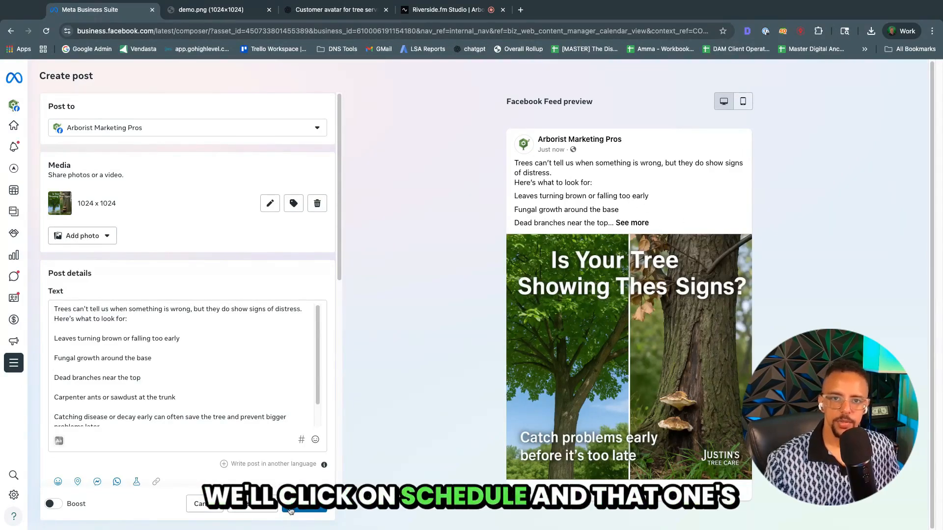
click(263, 510)
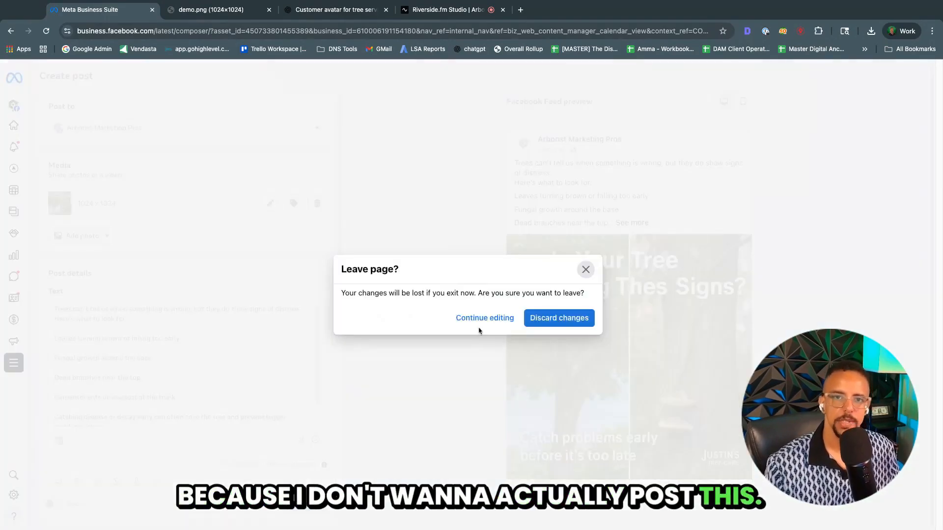
click(581, 319)
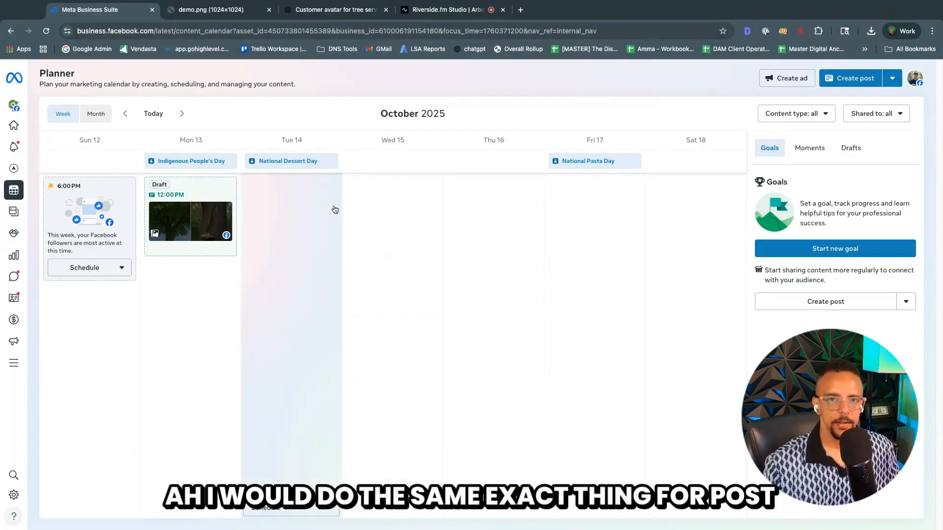
- Start a new post on Wednesday, Oct 15, 2025 in the Planner and schedule it for 6:00 PM
click(387, 216)
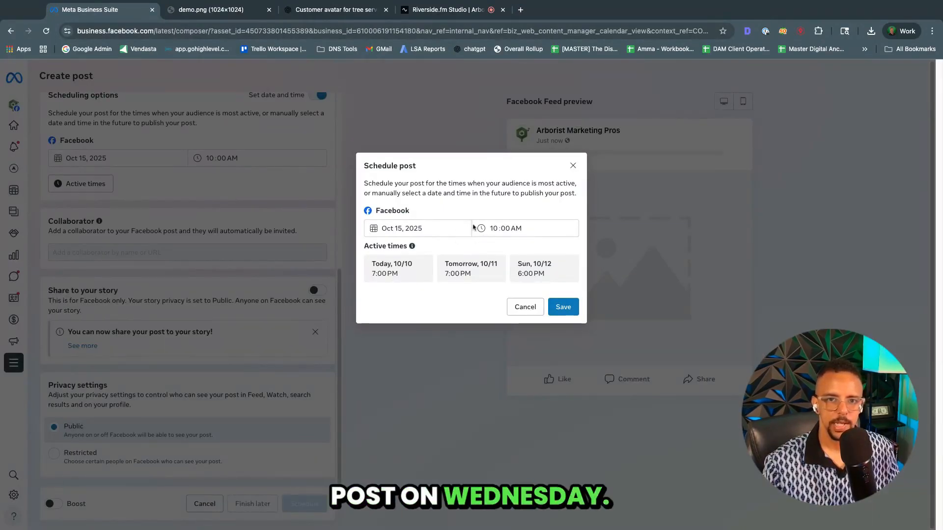
click(498, 228)
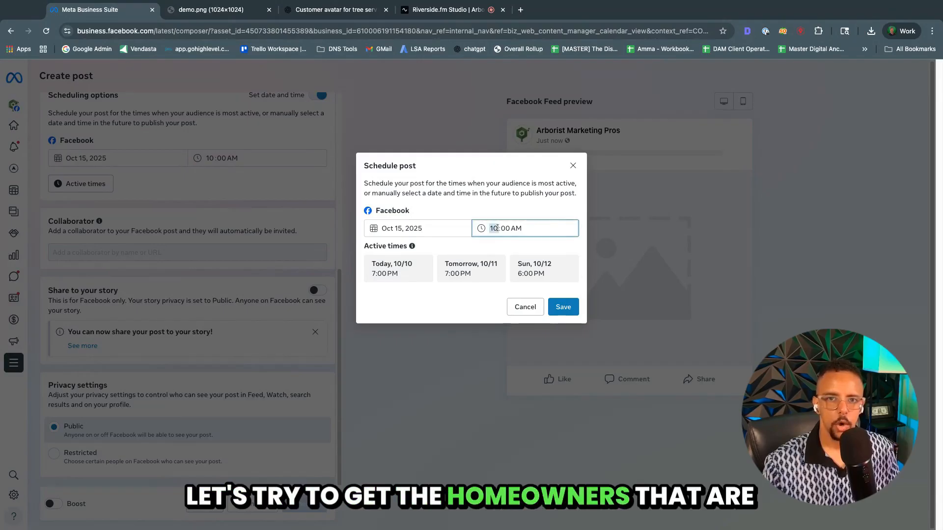
text(6)
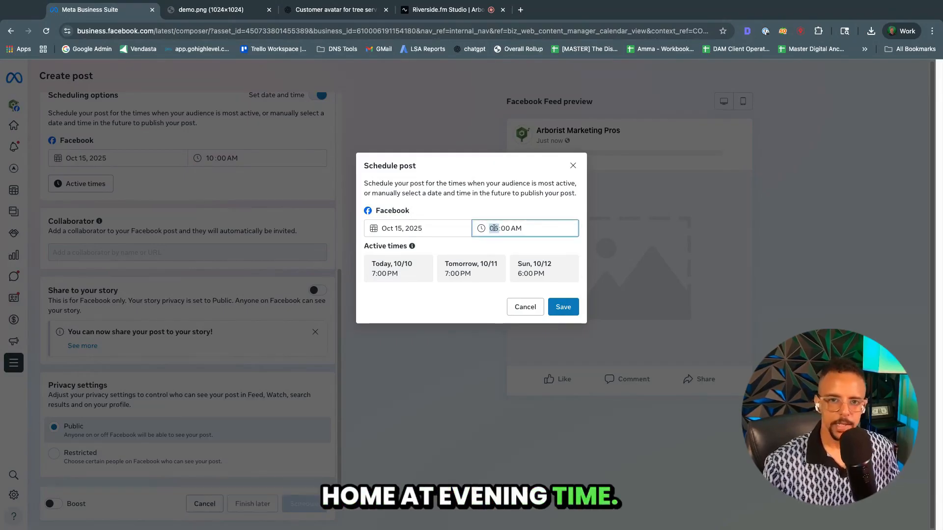
click(520, 229)
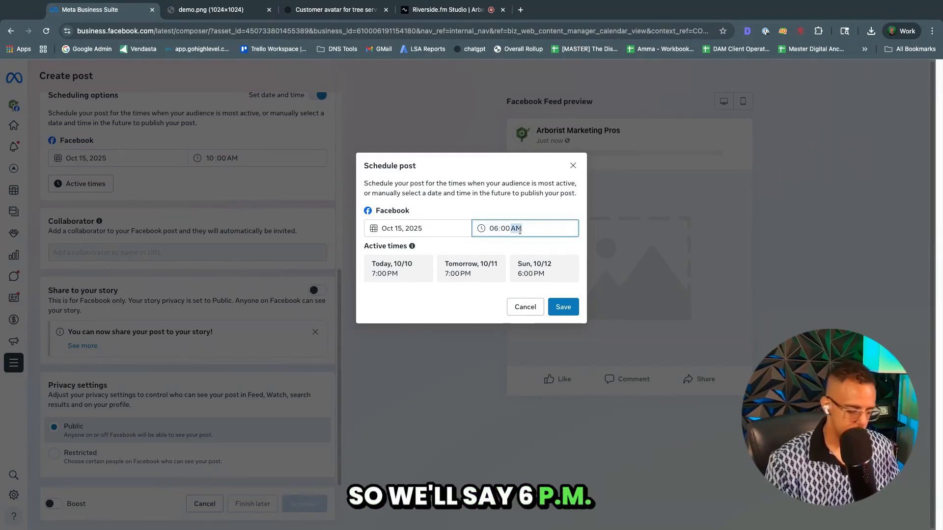
text(p)
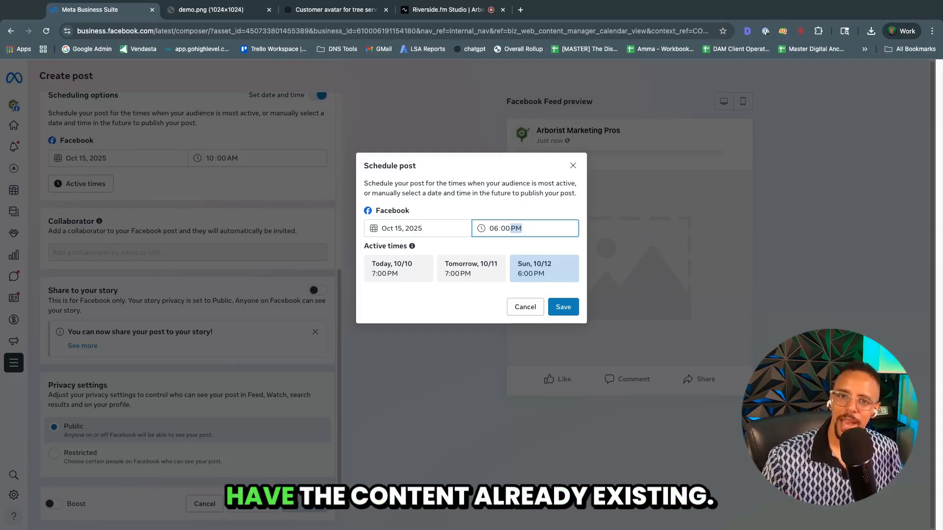
click(564, 308)
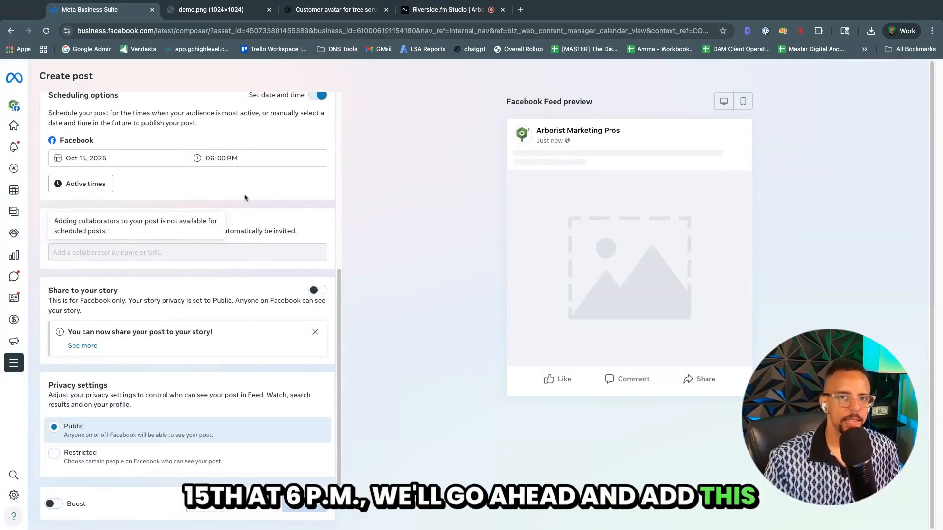
- Copy the text and hashtags of ChatGPT's third post, "Summer Shade: The Right Way to Trim for Healthy Trees", into the Wednesday post's text
scroll(187, 344, up, 5)
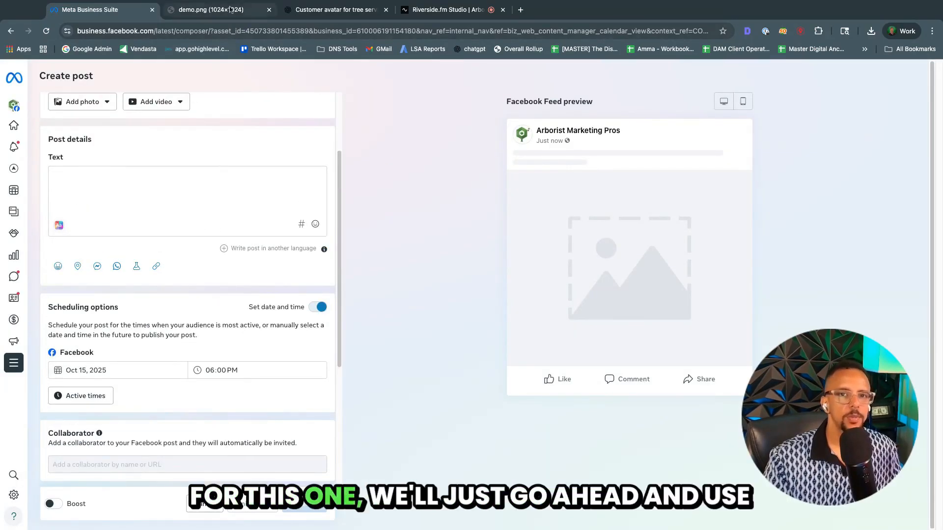
click(334, 9)
scroll(216, 208, up, 15)
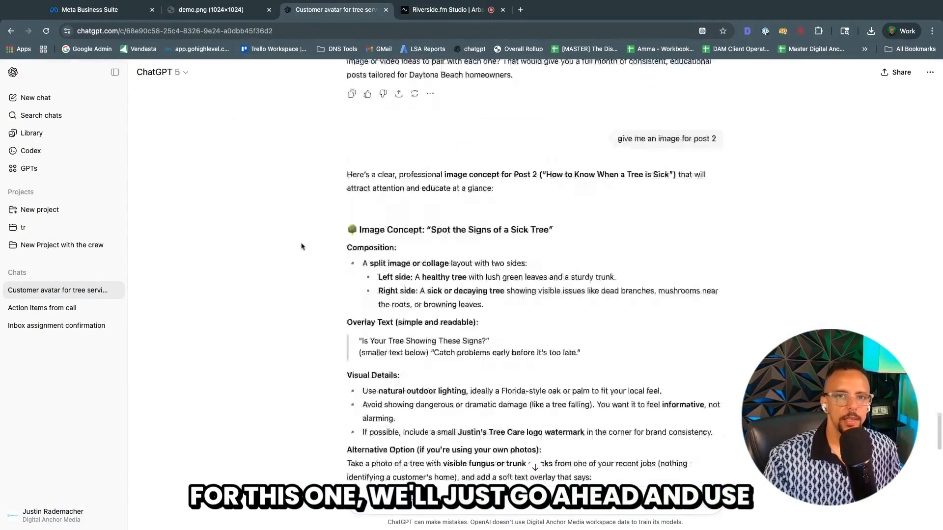
scroll(342, 257, up, 3)
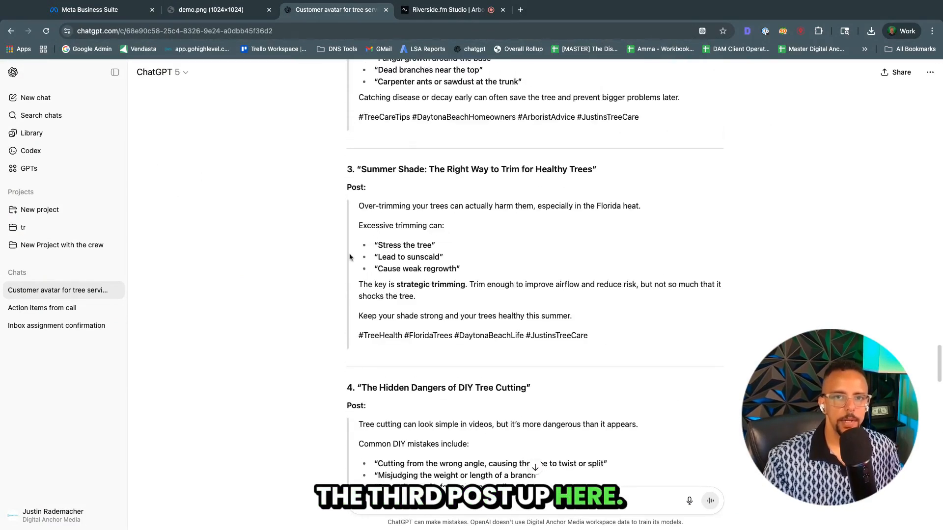
drag(361, 202, 584, 335)
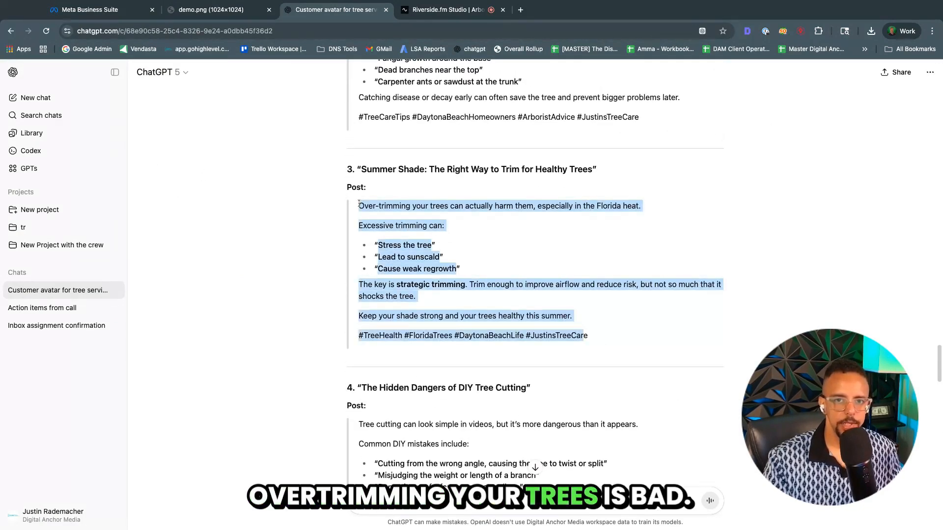
click(128, 10)
click(152, 192)
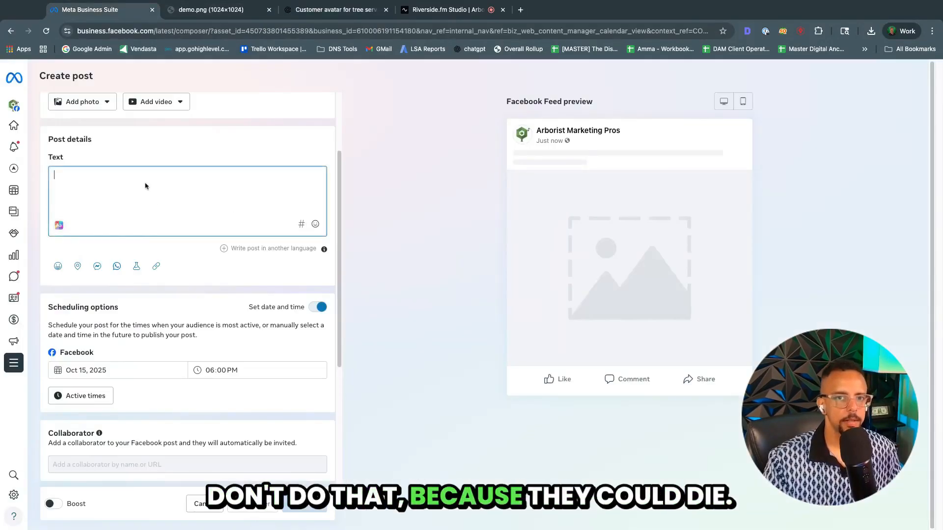
text(Over-trimming your trees can actually harm them, especially in the Florida heat.  Excessive trimming can:  Stress the tree  Lead to sunscald  Cause weak regrowth  The key is strategic trimming. Trim enough to improve airflow and reduce risk, but not so much that it shocks the tree.  Keep your shade strong and your trees healthy this summer.  #TreeHealth #FloridaTrees #DaytonaBeachLife #JustinsTreeCare)
- Remove the blank lines between "Excessive trimming can:" and the three items listed below it in the post text
scroll(222, 200, up, 10)
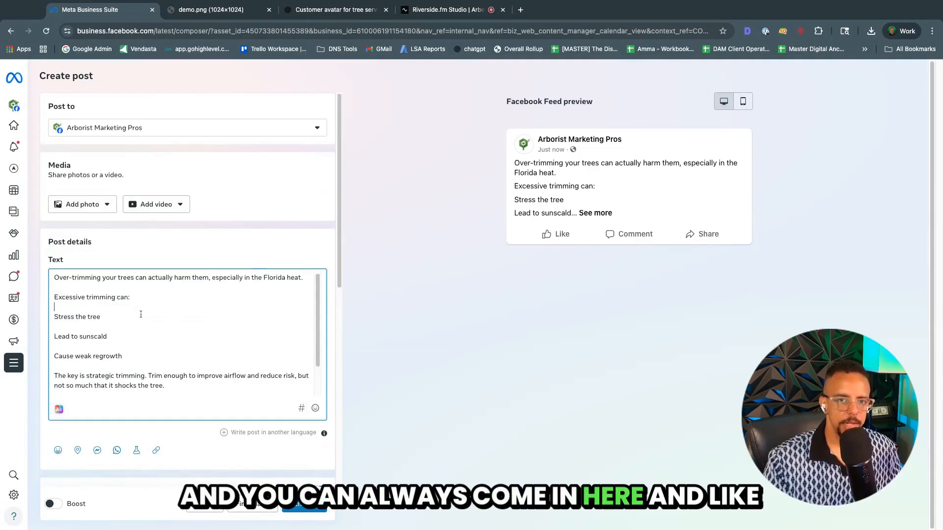
click(130, 307)
key(BackSpace)
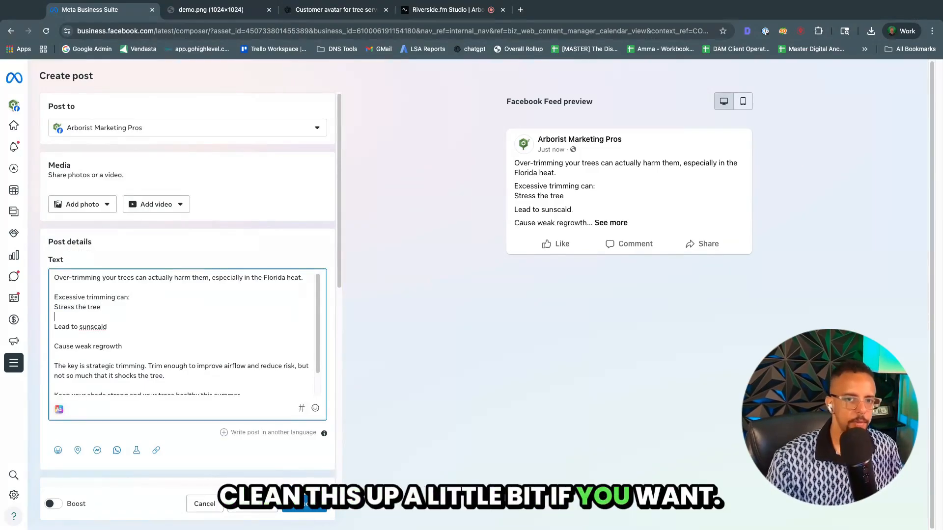
key(BackSpace)
key(Down)
key(Down)
key(BackSpace)
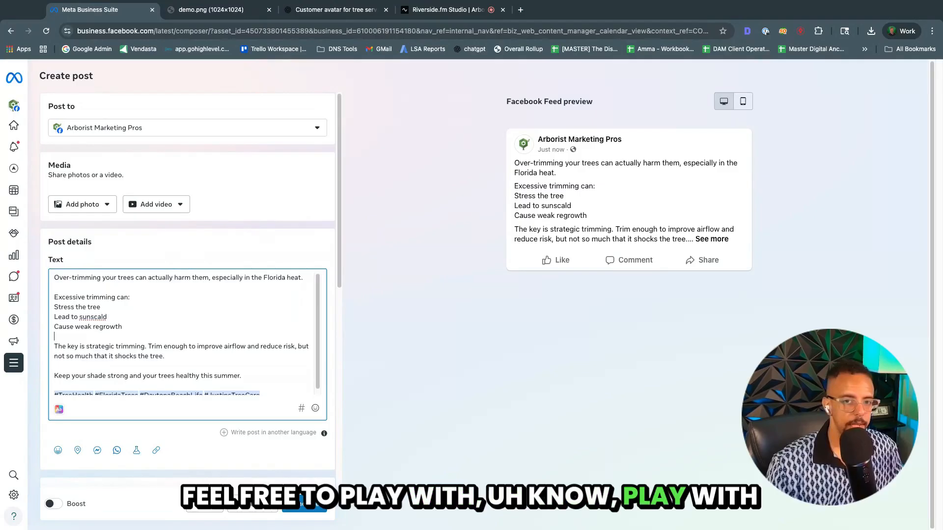
- Put a hyphen in front of "Excessive trimming can:" and each of the three list items "Stress the tree", "Lead to sunscald" and "Cause weak regrowth"
click(107, 297)
key(Down)
key(Left)
key(Left)
key(Left)
key(Left)
key(Left)
key(Left)
key(Left)
key(Left)
key(Left)
key(Left)
key(Left)
key(Left)
key(Left)
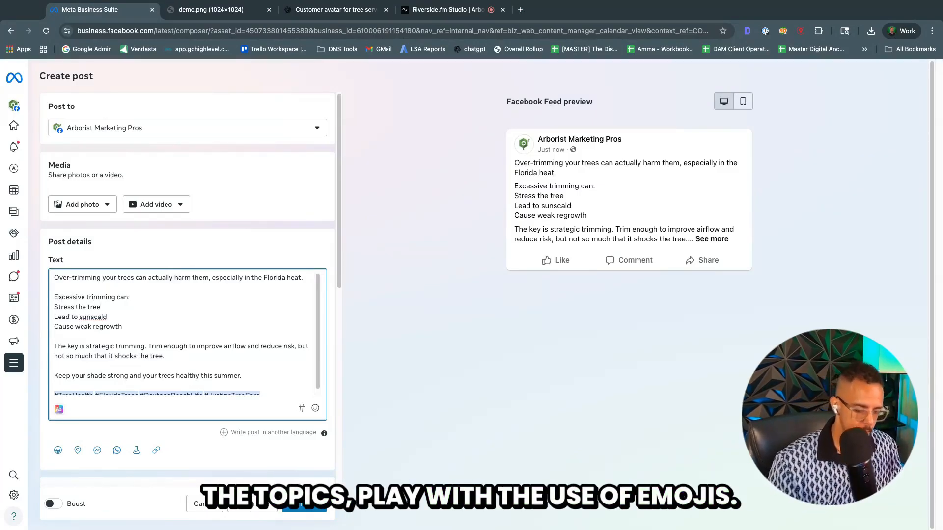
key(Left)
key(Left)
key(Left)
text(-)
key(Down)
key(Left)
text(-)
key(Down)
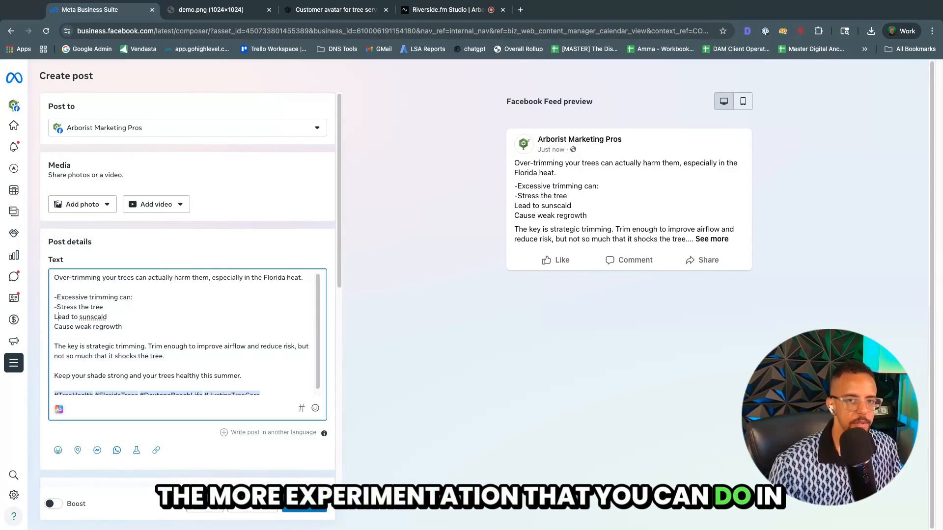
text(-)
key(Down)
key(Left)
text(-)
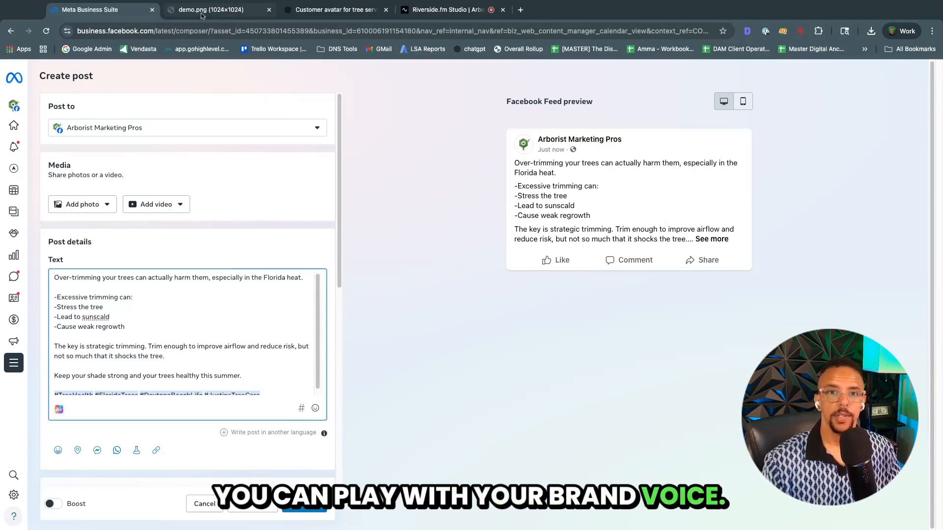
- Switch to ChatGPT and ask it to "write these posts more like einstein would"
click(334, 10)
click(391, 500)
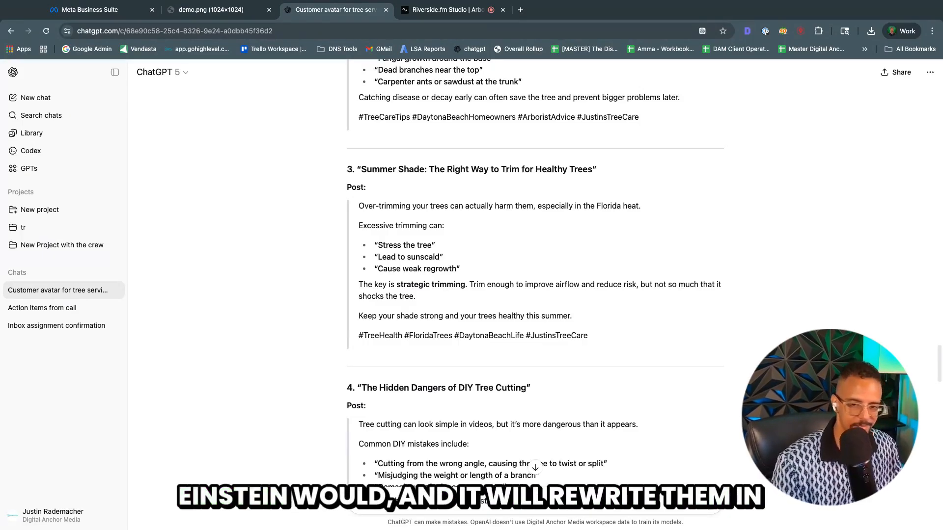
key(Return)
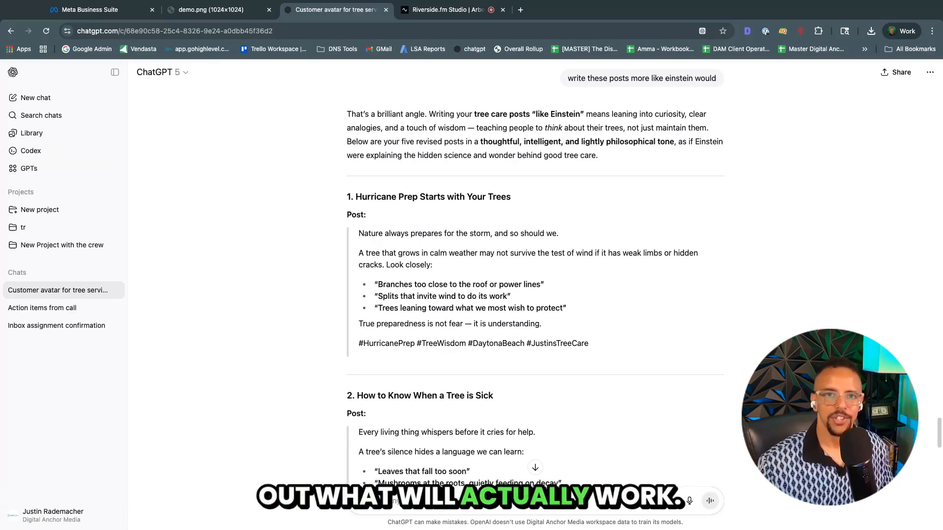
- Return to the Wednesday post in Meta Business Suite, keep it as a draft and leave the composer
click(182, 13)
click(108, 18)
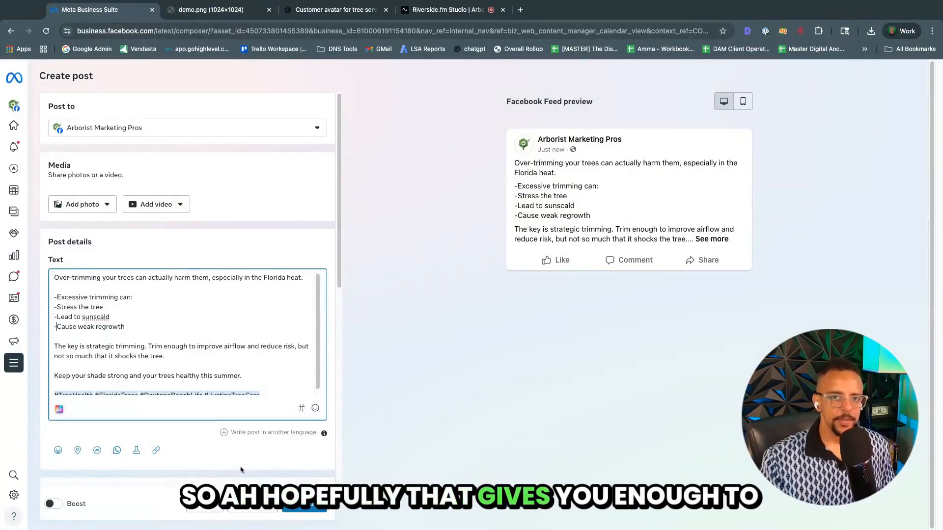
click(252, 507)
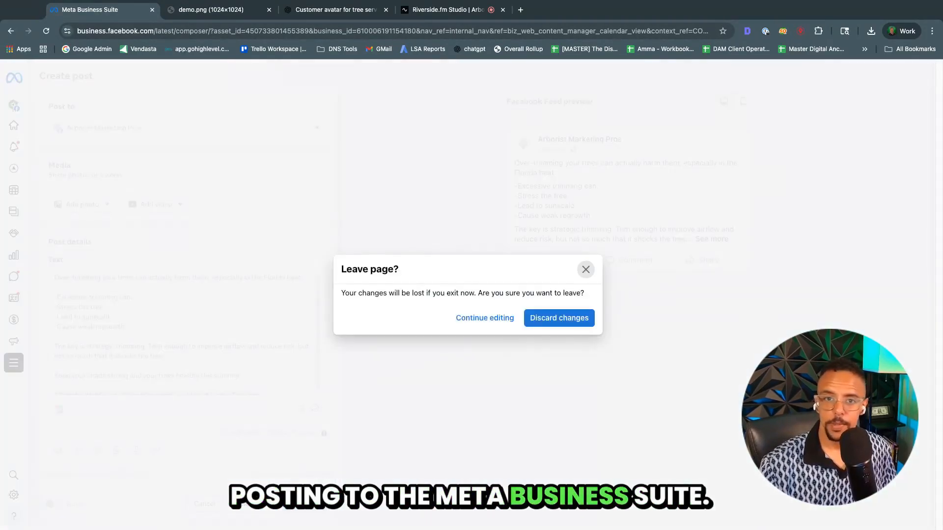
click(558, 319)
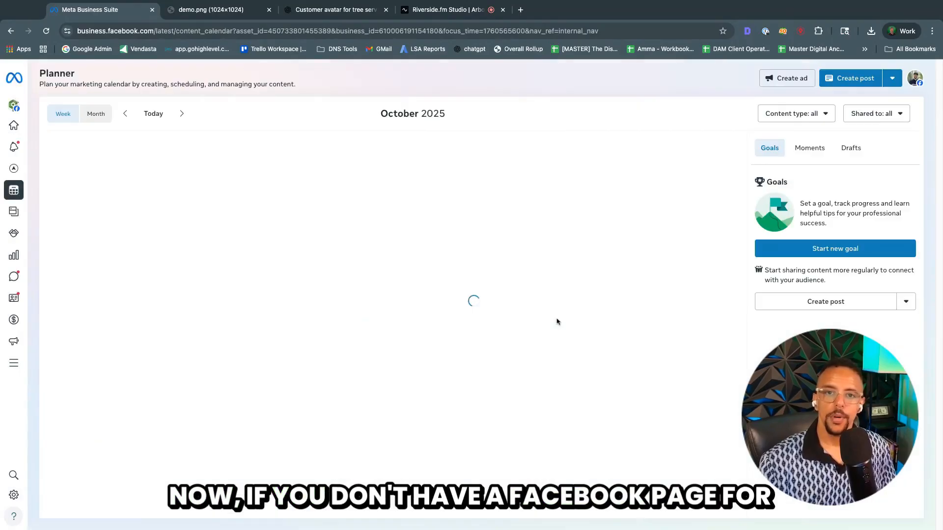